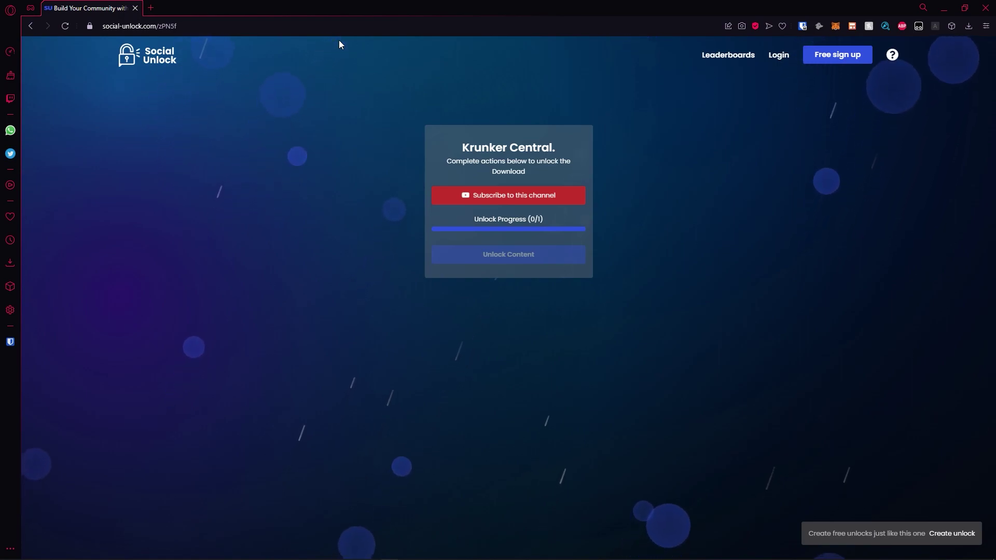
Subscribe to the Krunker Central YouTube channel and unlock the client hacks download page
click(462, 205)
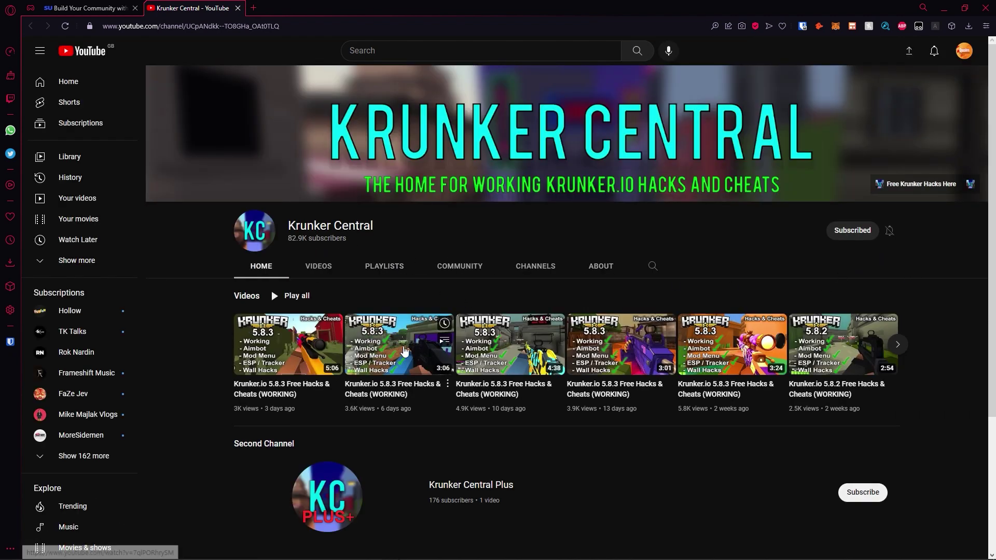
click(104, 6)
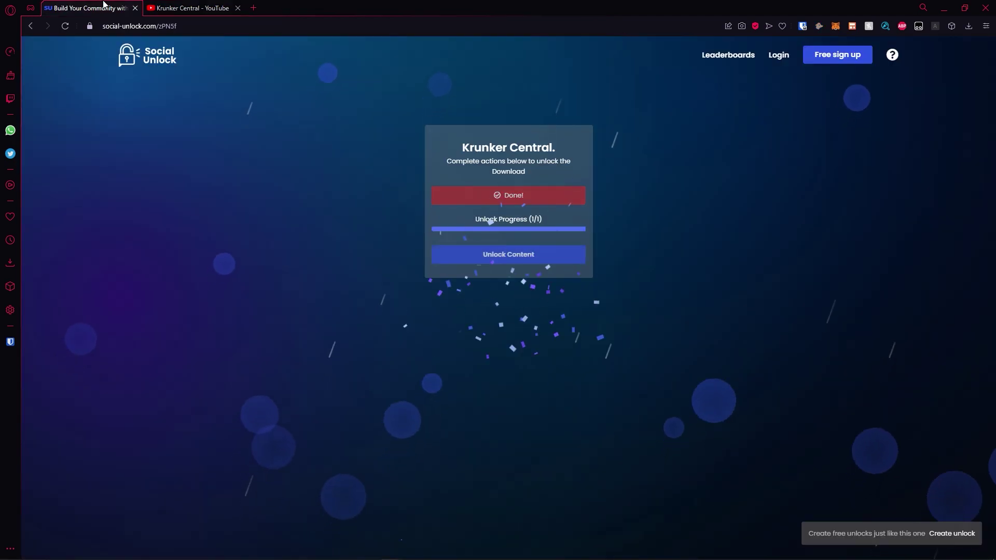
click(239, 9)
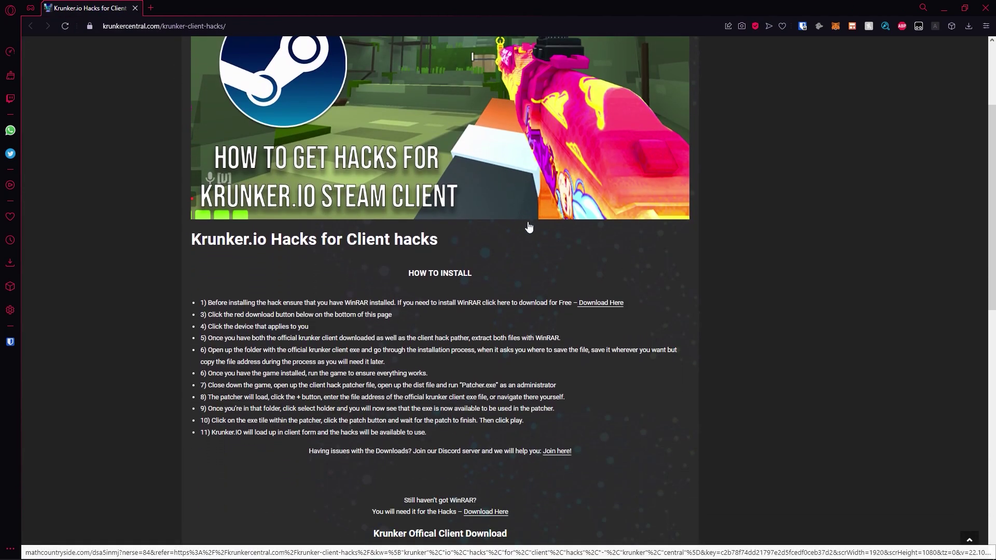
click(598, 303)
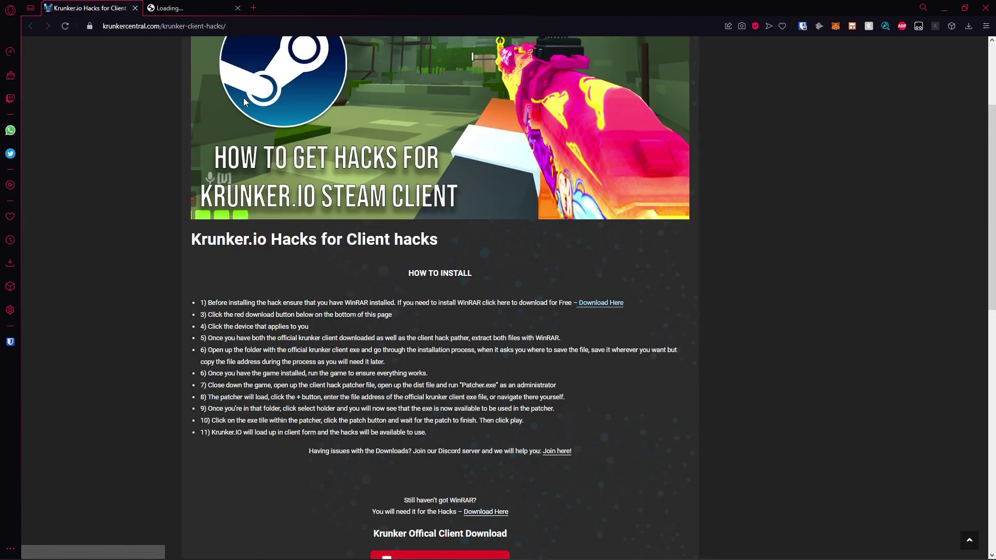
scroll(312, 311, down, 8)
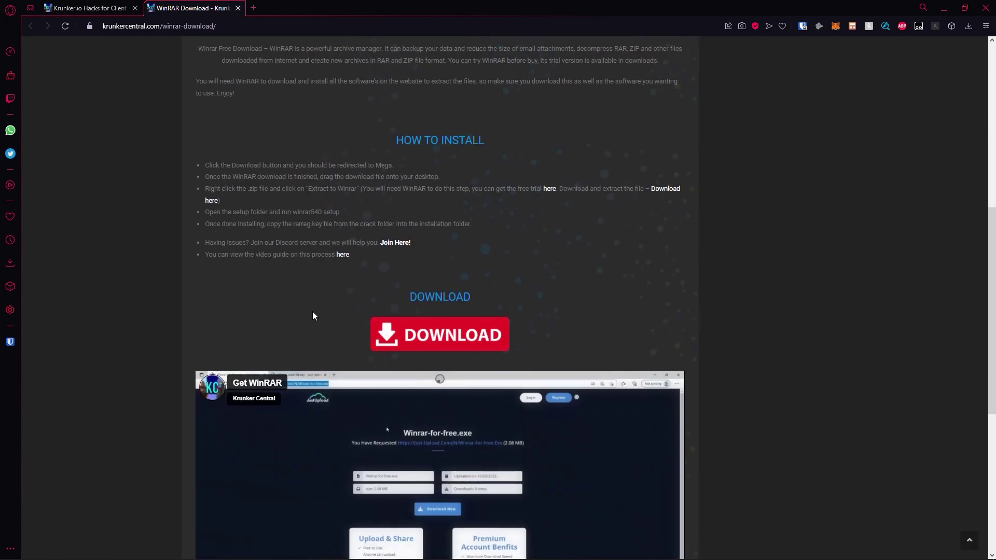
scroll(313, 311, down, 4)
scroll(412, 320, up, 5)
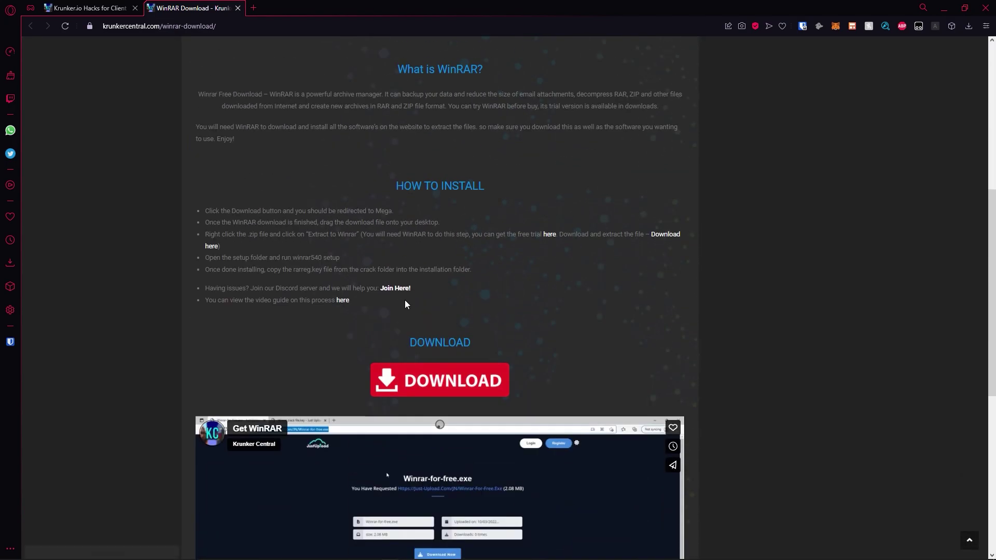
click(237, 9)
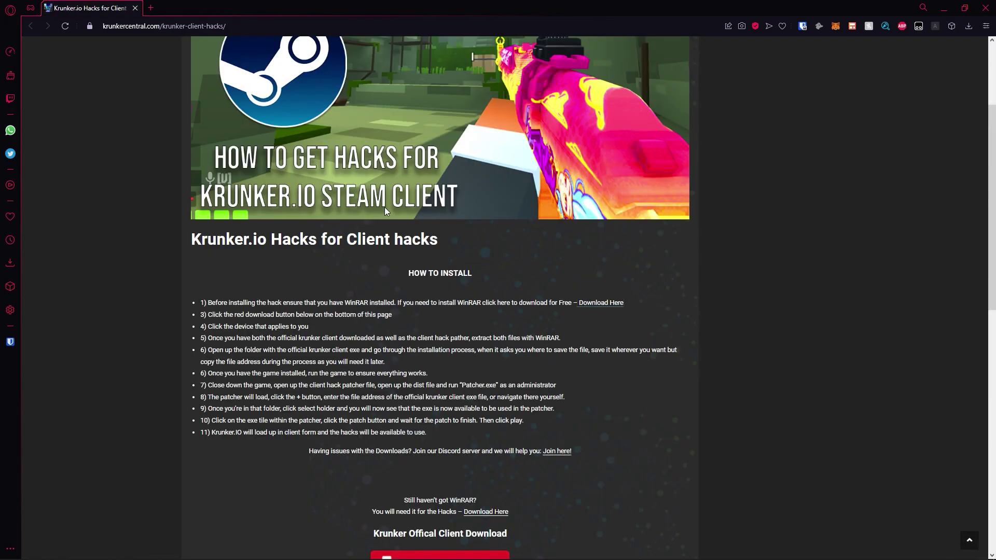
Open the official client and hack patcher download pages, then start the Windows client download
scroll(394, 214, down, 3)
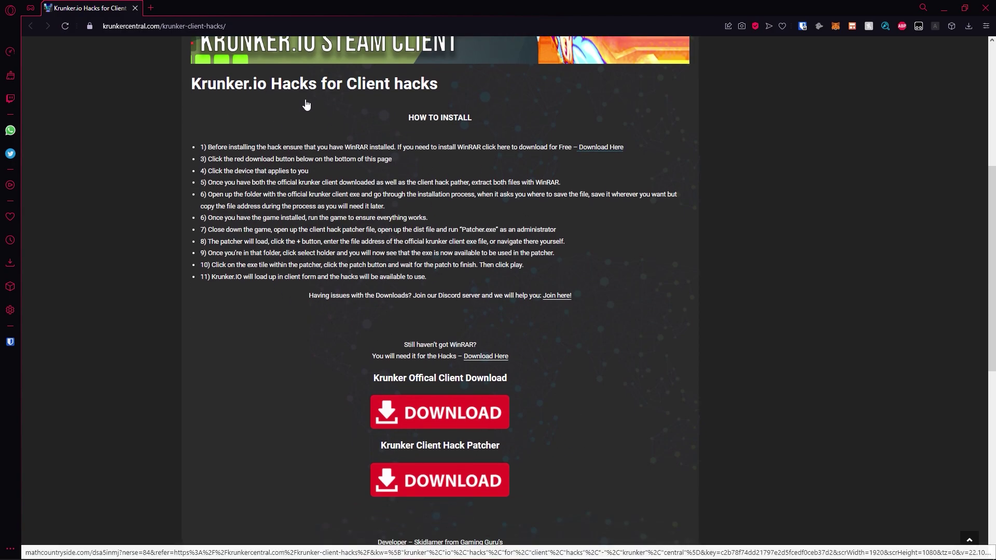
scroll(401, 293, down, 3)
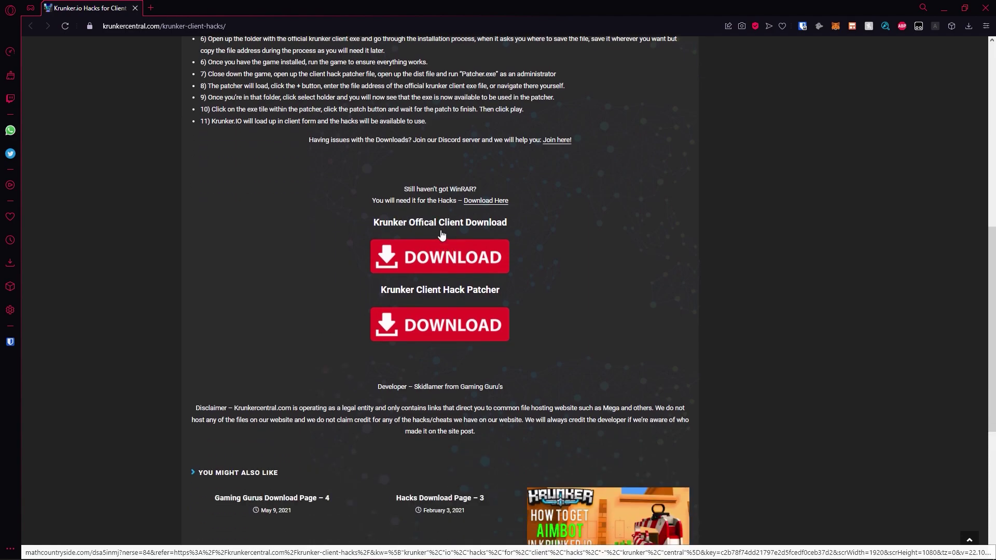
click(449, 253)
click(450, 268)
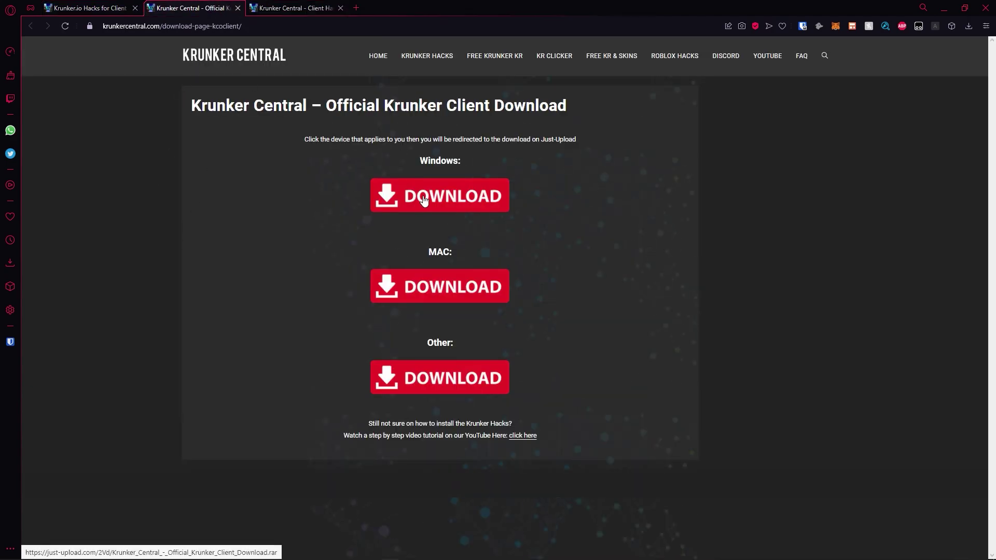
click(419, 202)
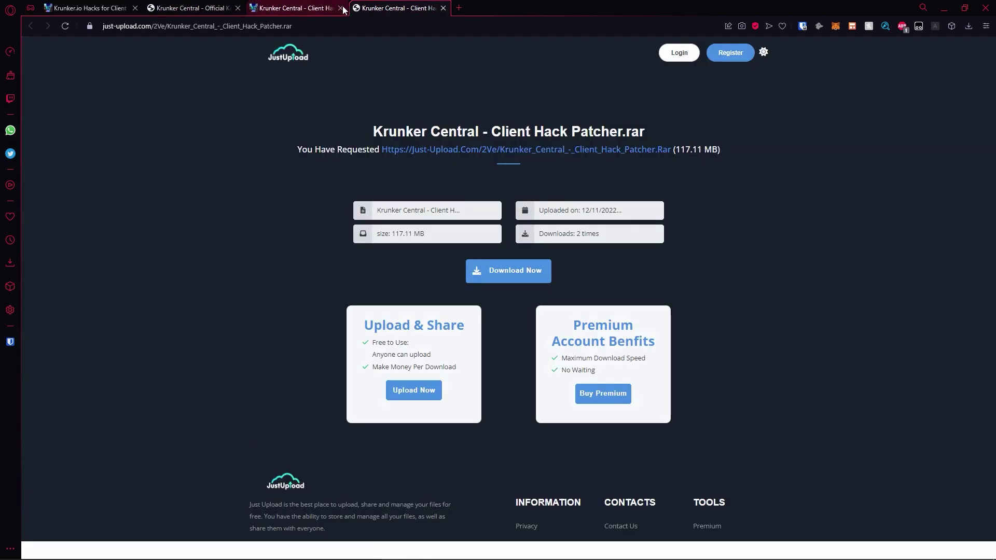
Download Client Hack Patcher.rar and Official Krunker Client Download.rar from JustUpload, then show the desktop
click(340, 8)
click(192, 8)
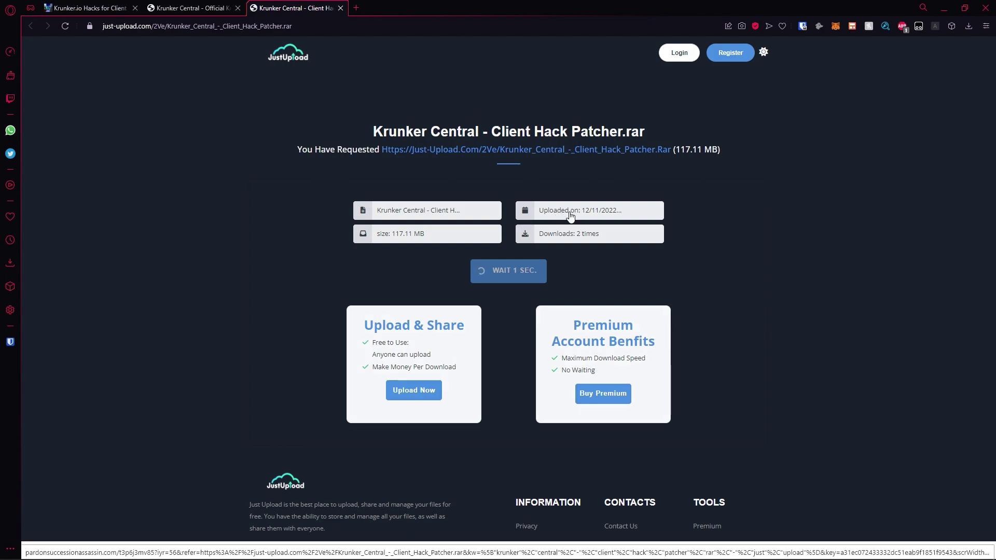
click(503, 274)
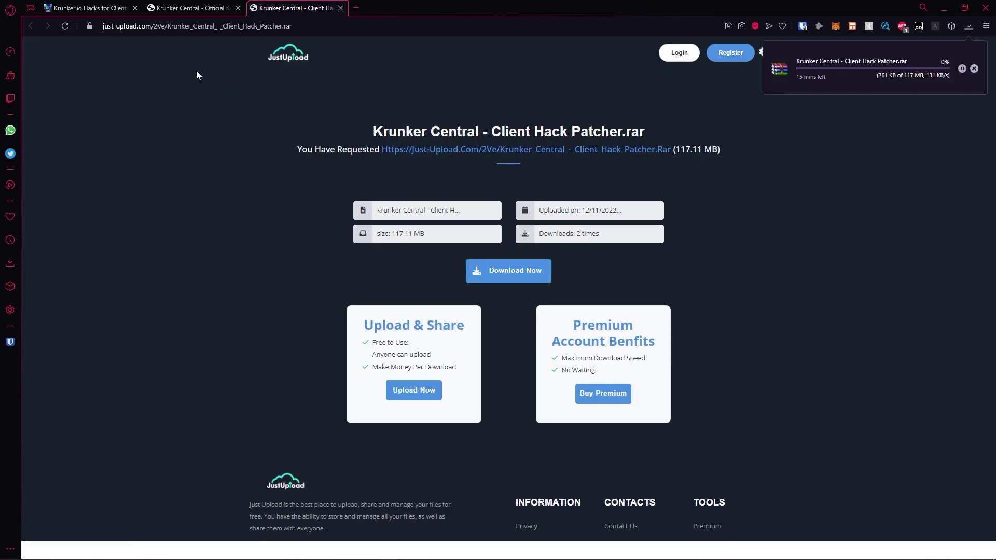
key(ctrl+shift+Tab)
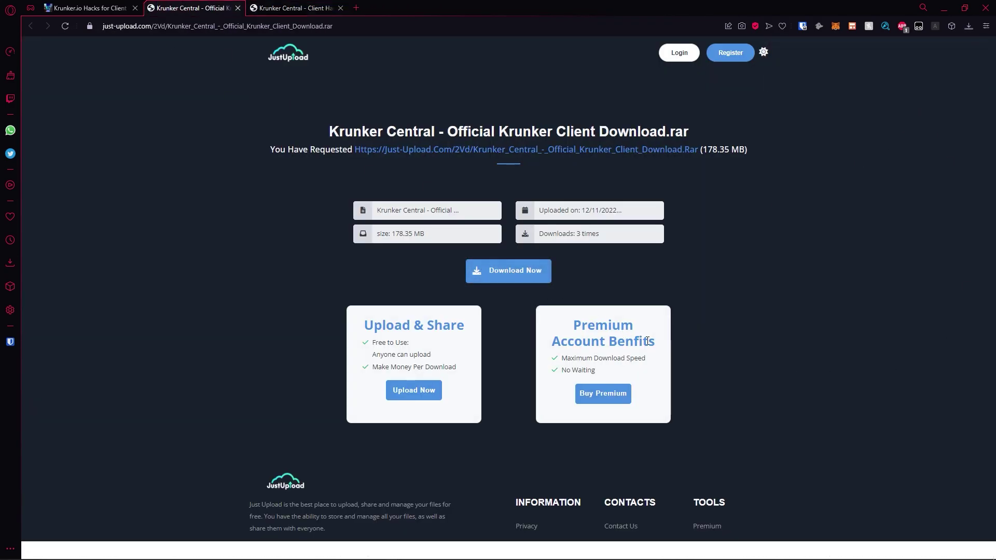
click(513, 275)
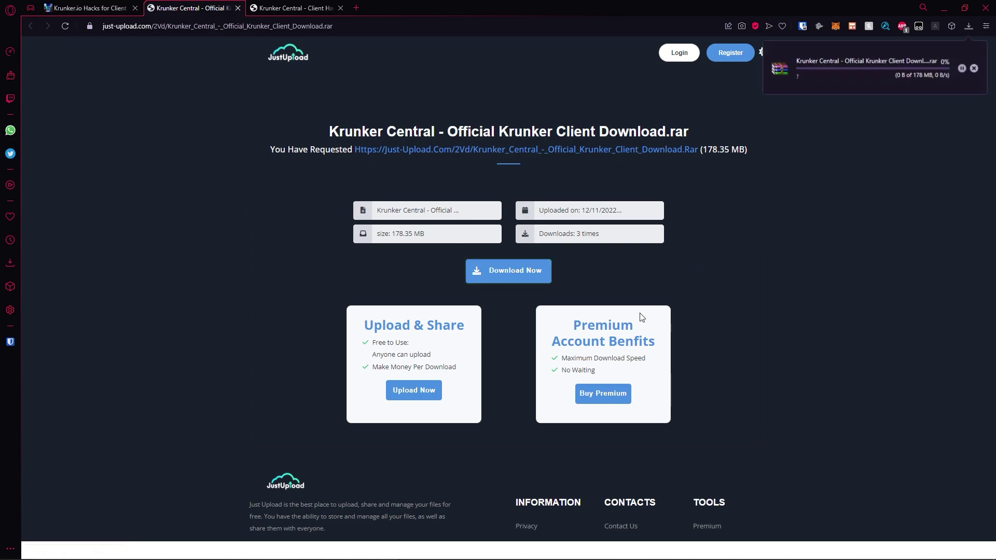
key(super+d)
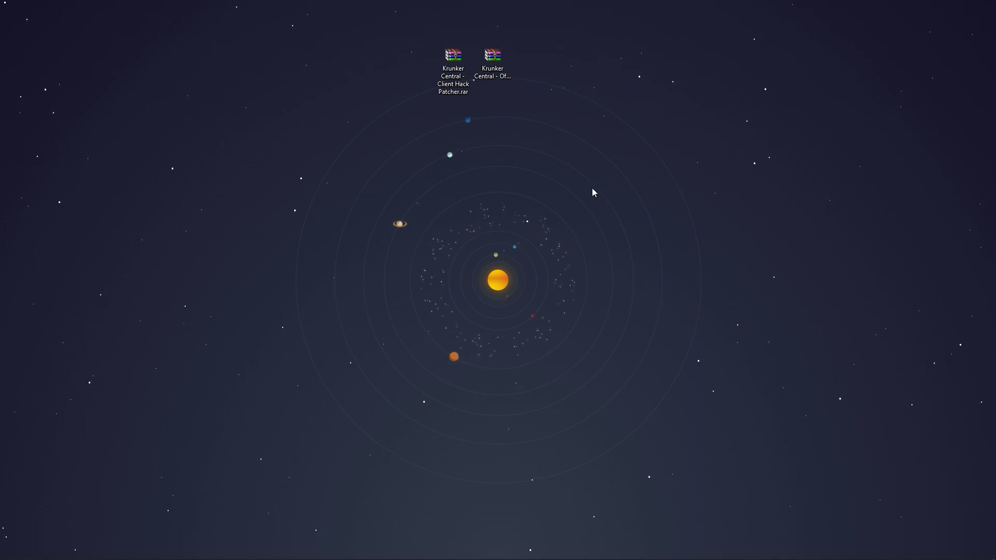
Extract the official client and Client Hack Patcher archives into their own desktop folders
click(493, 65)
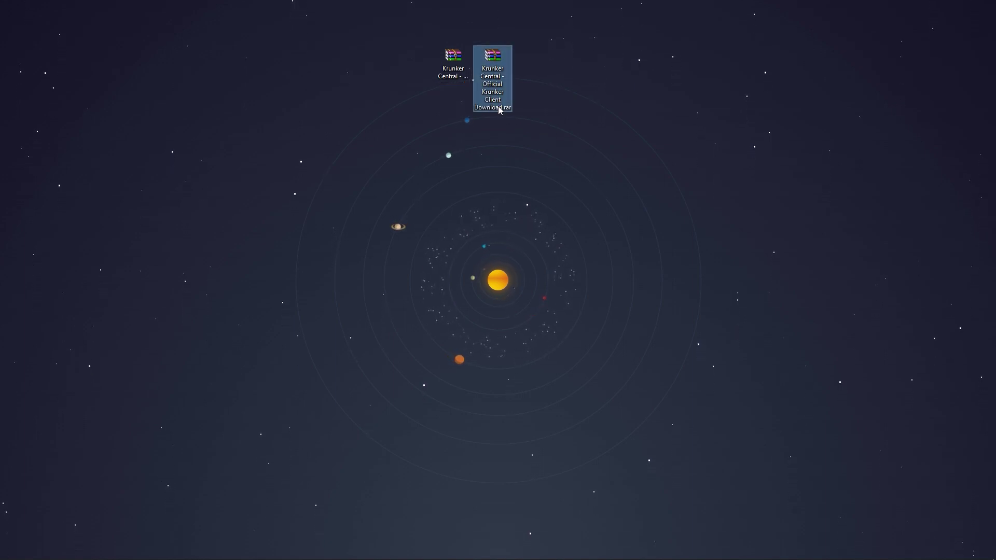
click(461, 63)
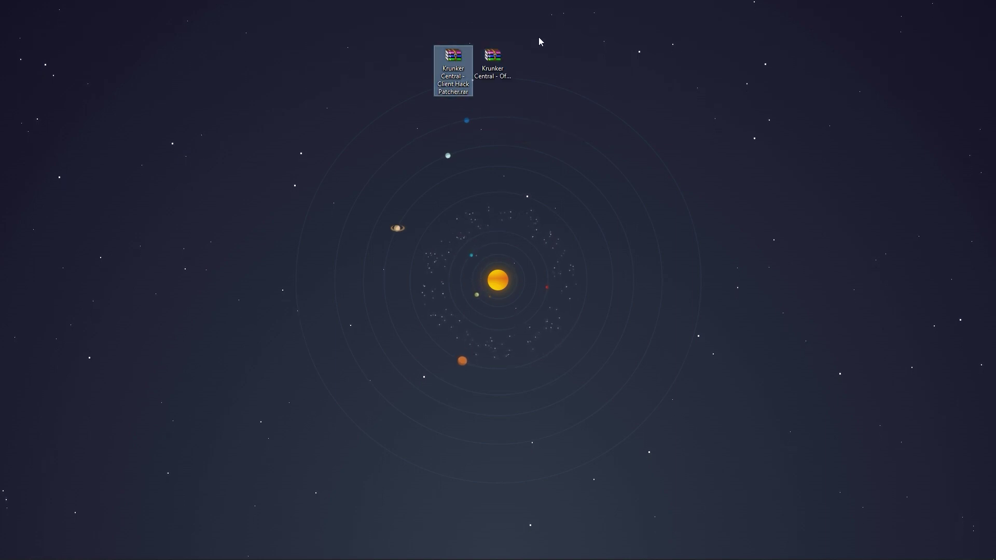
right_click(495, 74)
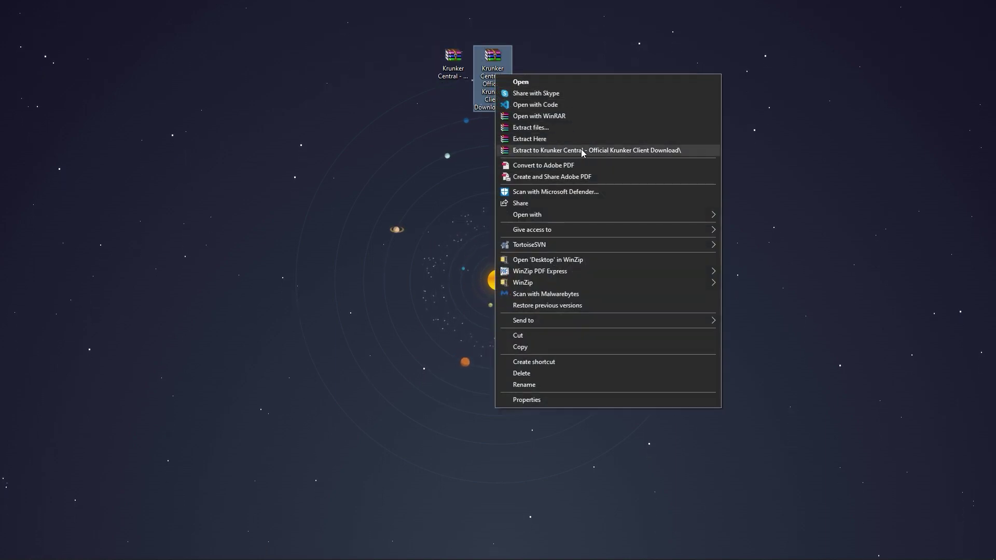
click(574, 150)
click(452, 61)
right_click(451, 63)
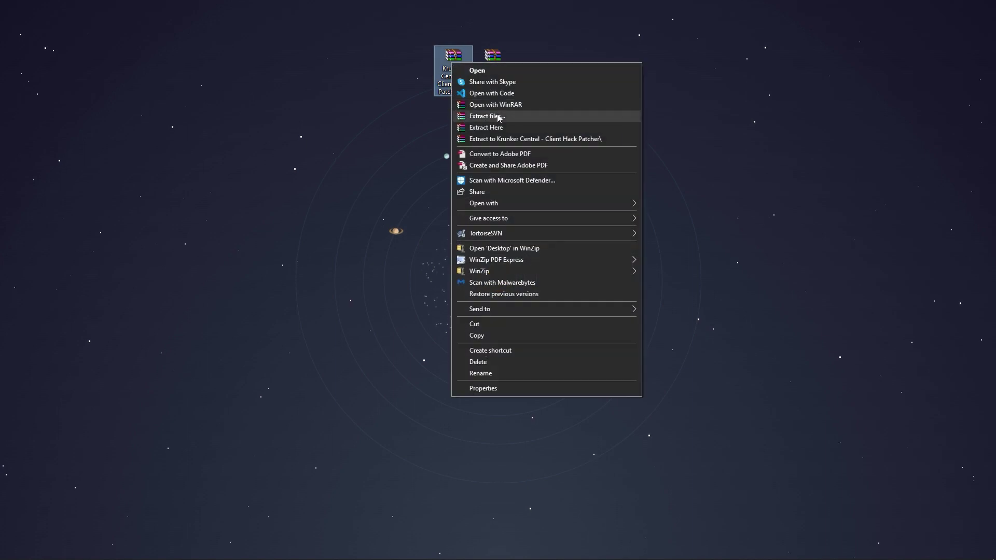
click(498, 140)
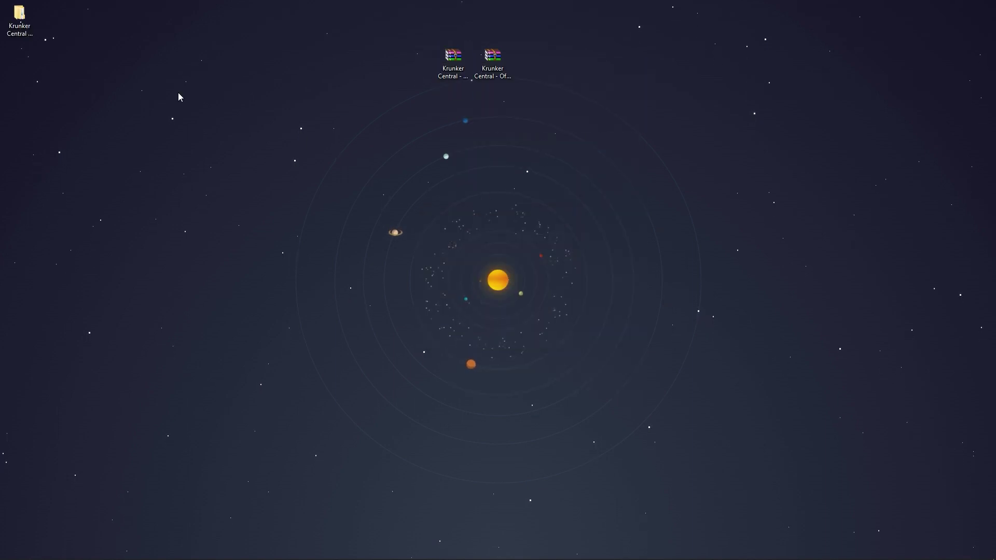
Move both .rar archives to the desktop's top-right corner and line up the extracted folders
mouse_move(380, 46)
mouse_down()
mouse_move(474, 89)
mouse_move(566, 89)
mouse_up()
mouse_move(503, 69)
mouse_down()
mouse_move(703, 73)
mouse_move(858, 29)
mouse_up()
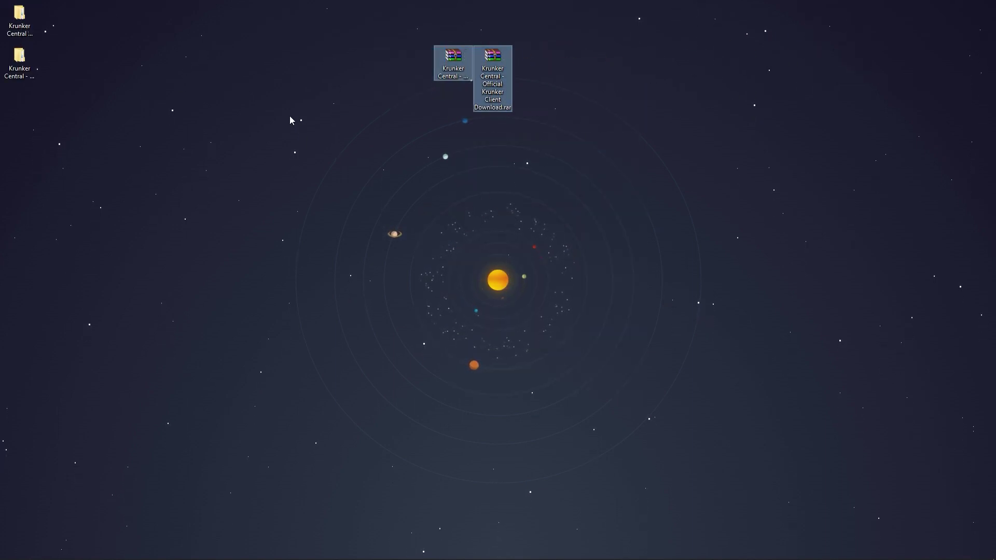
drag(19, 21, 493, 62)
drag(22, 65, 456, 66)
click(501, 71)
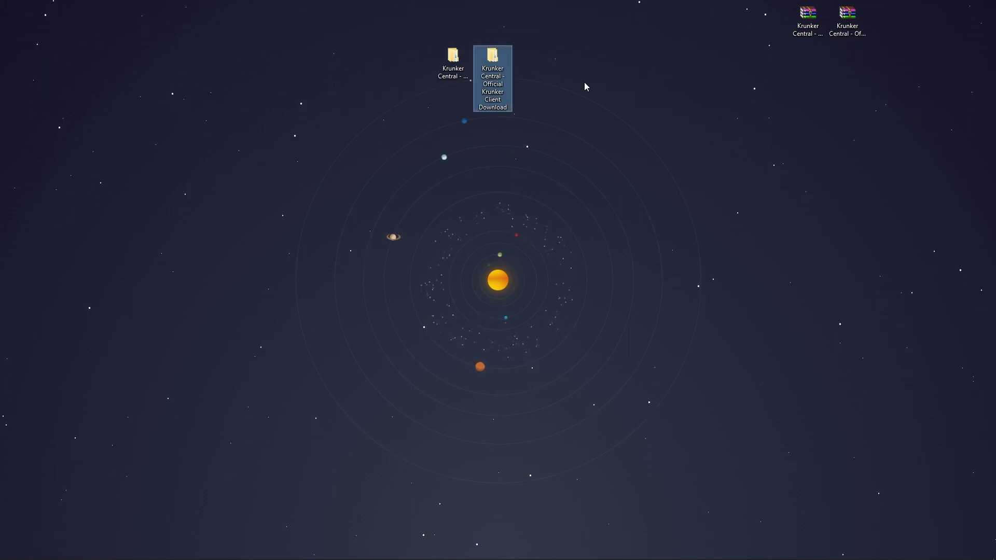
Open the client download folder and run krunker-client-setup.exe
double_click(497, 65)
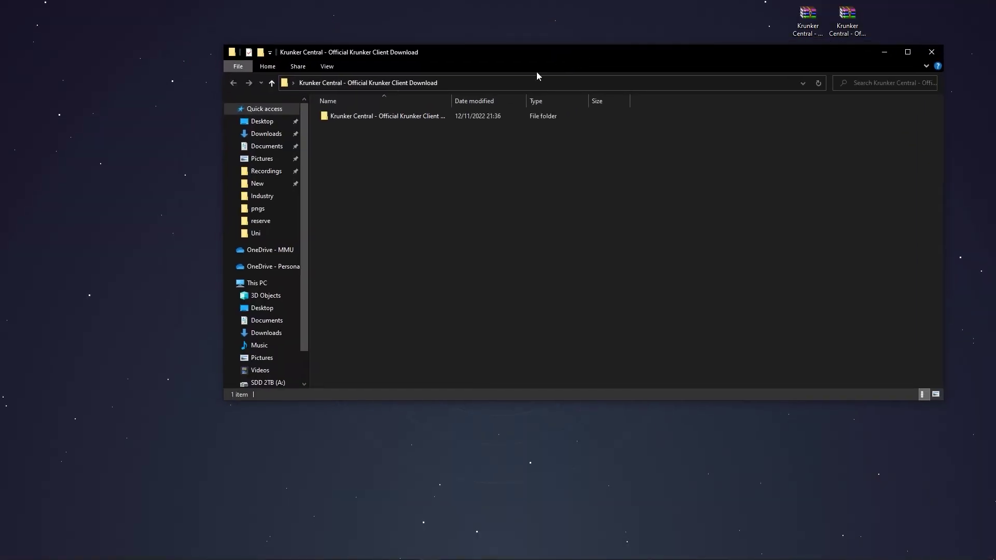
click(457, 118)
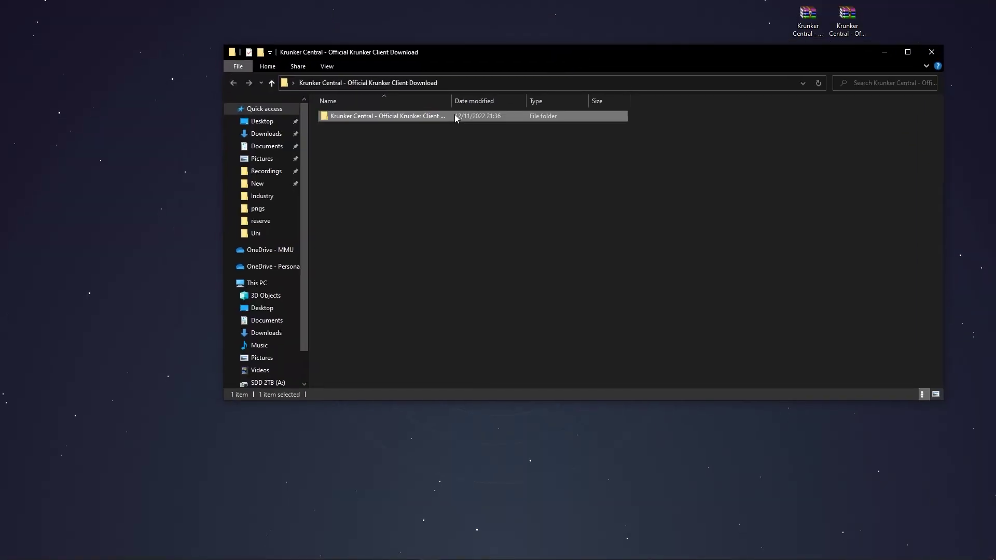
double_click(457, 117)
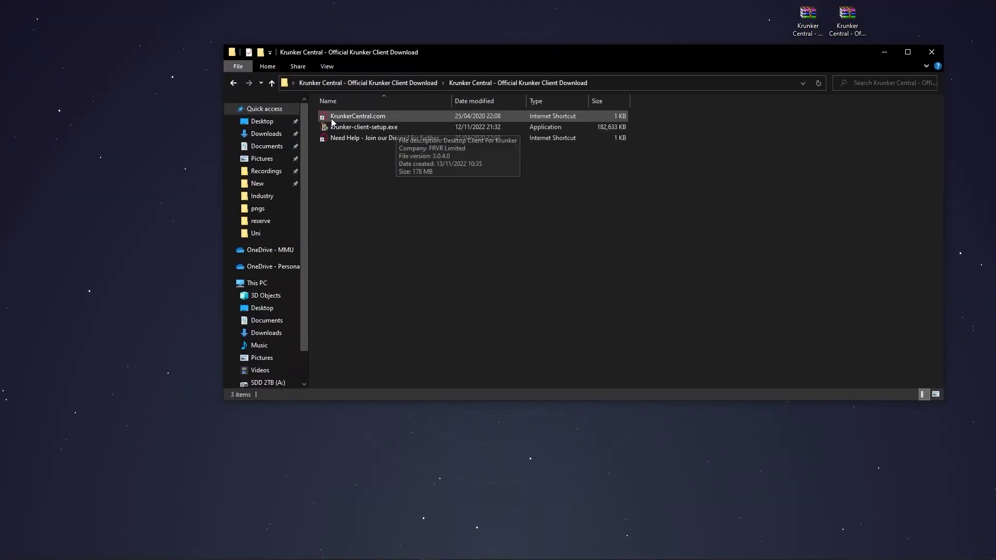
click(373, 130)
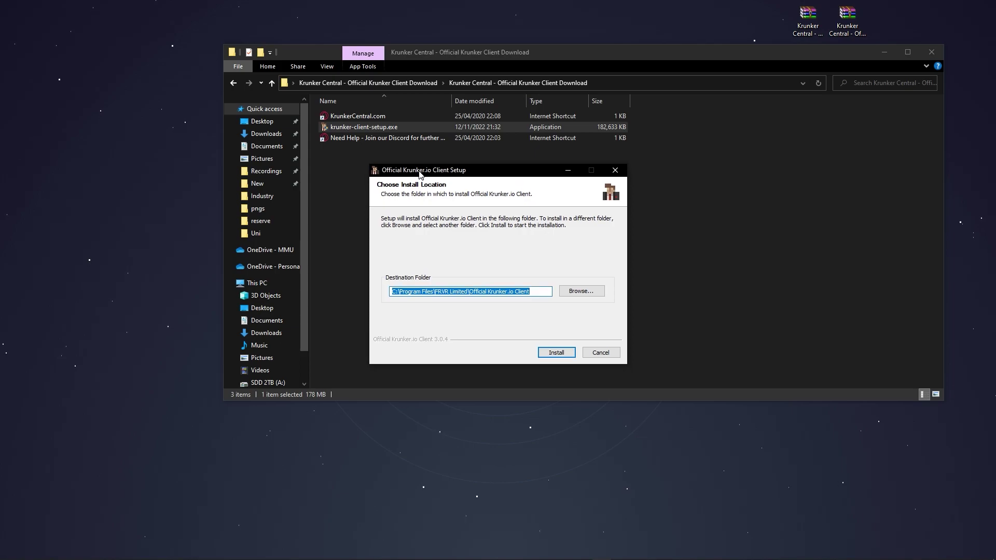
drag(419, 173, 381, 154)
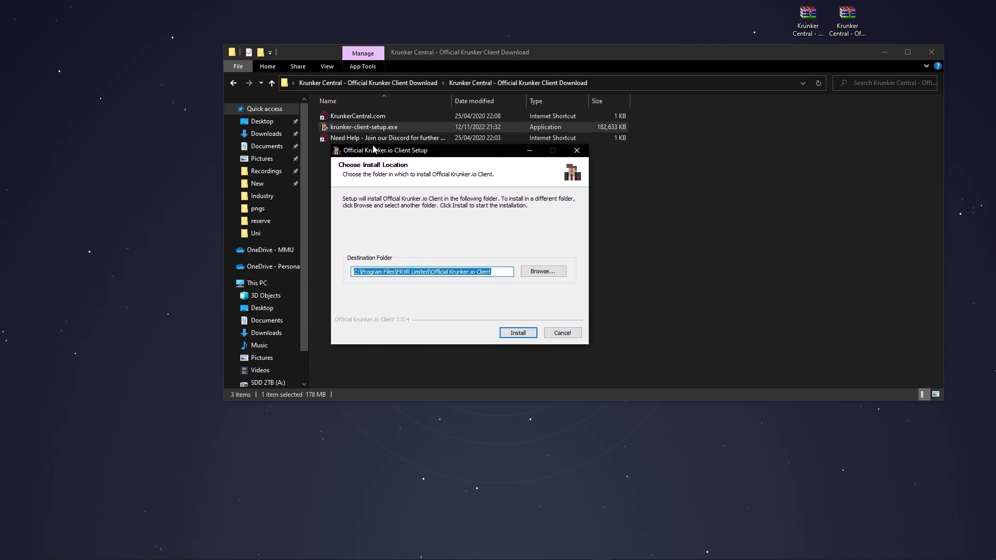
Copy the C:\Program Files\FRVR Limited\Official Krunker.io Client install path and start installing
right_click(439, 276)
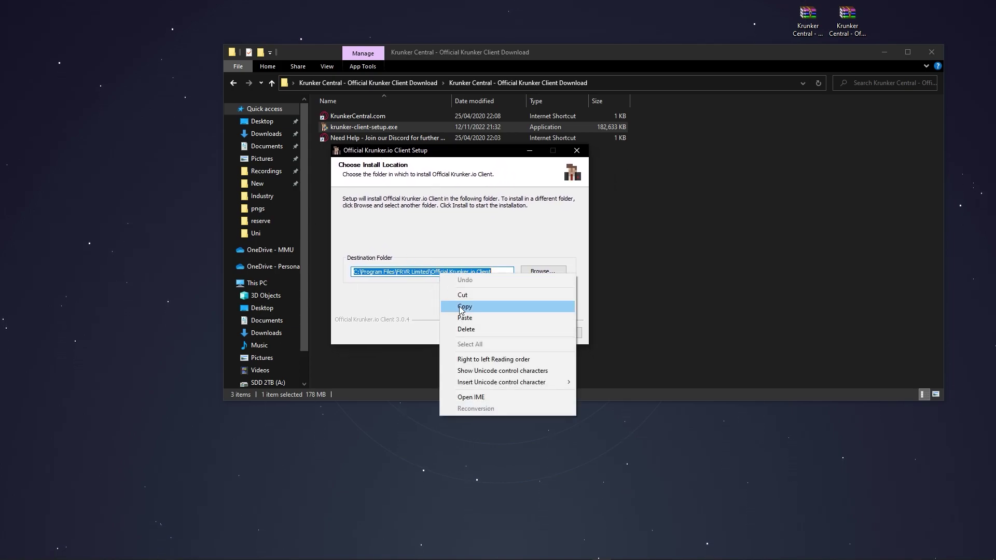
click(462, 310)
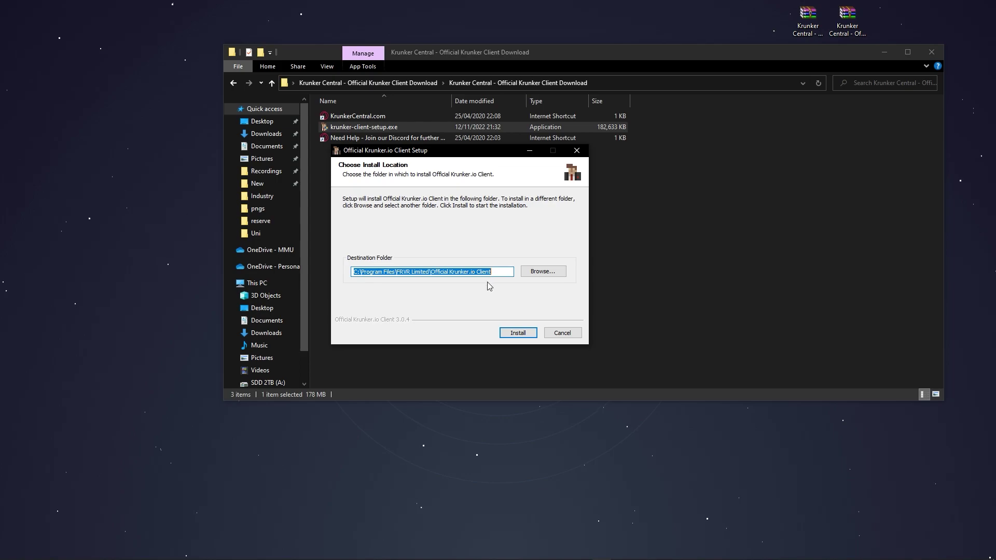
click(516, 337)
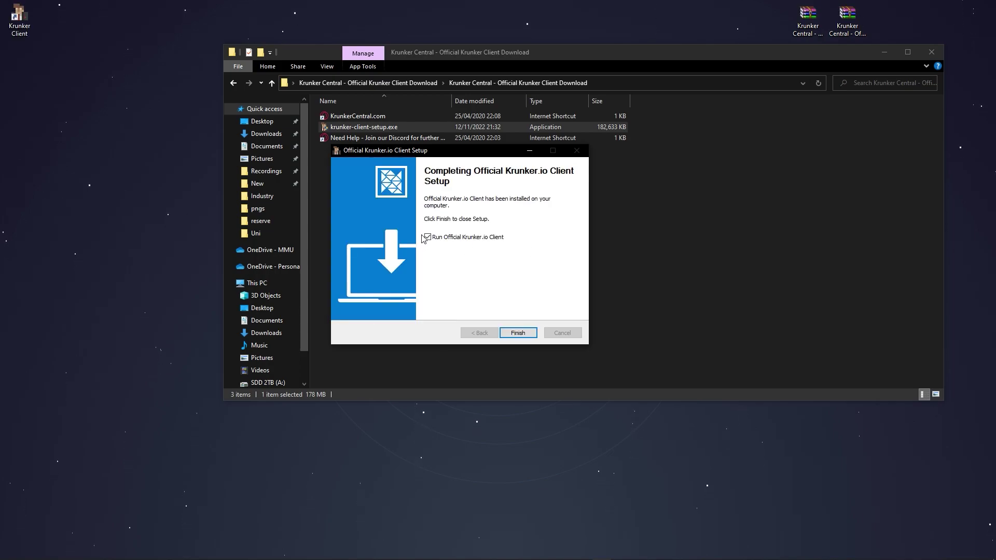
Launch the installed client, accept the privacy terms, try a Free For All match, then close it
click(528, 335)
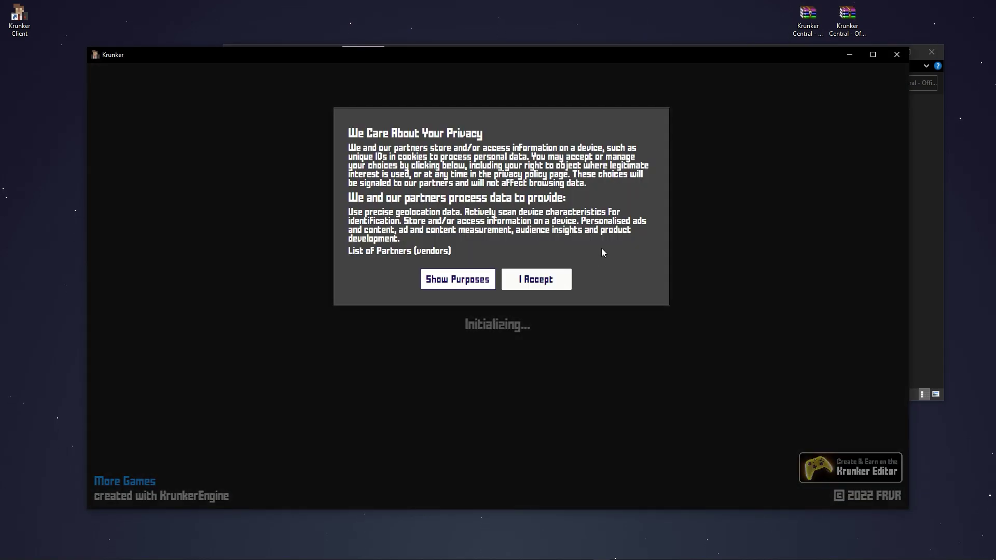
click(536, 280)
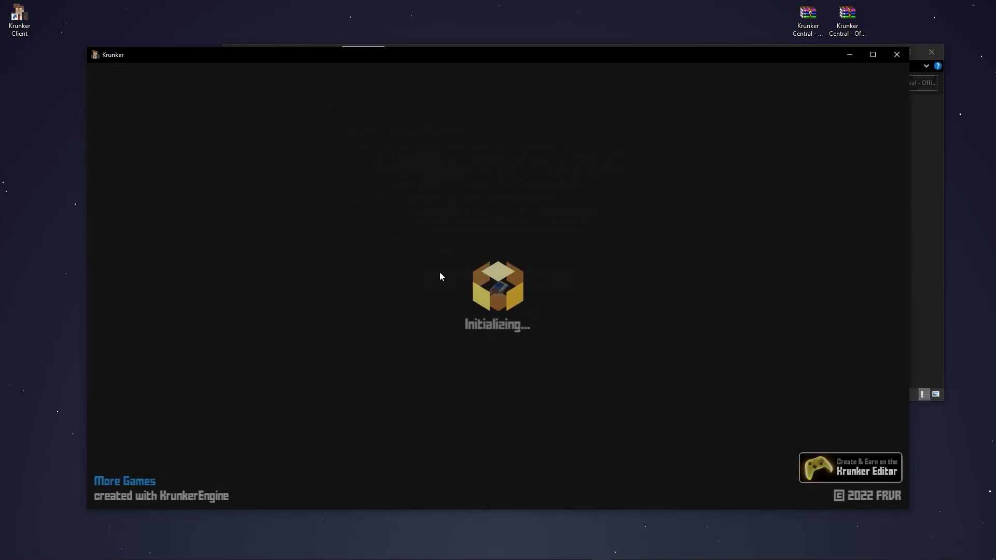
mouse_move(394, 58)
mouse_down()
mouse_move(416, 49)
mouse_move(380, 29)
mouse_move(369, 34)
mouse_up()
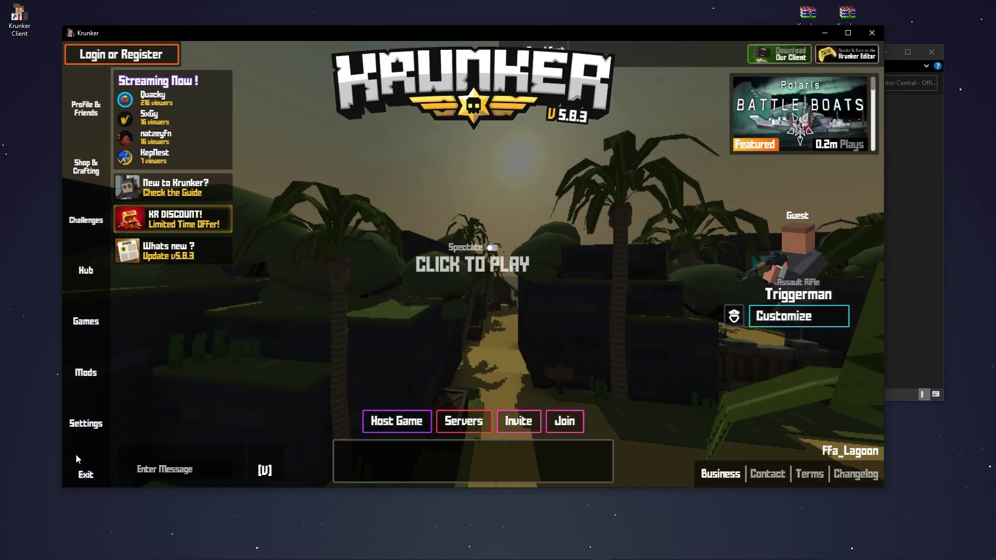
click(485, 344)
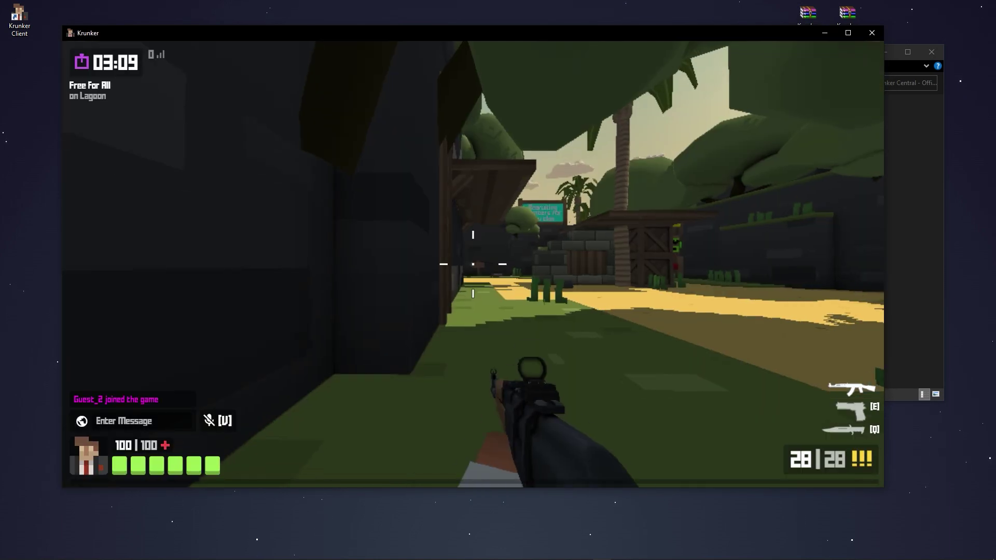
key(Escape)
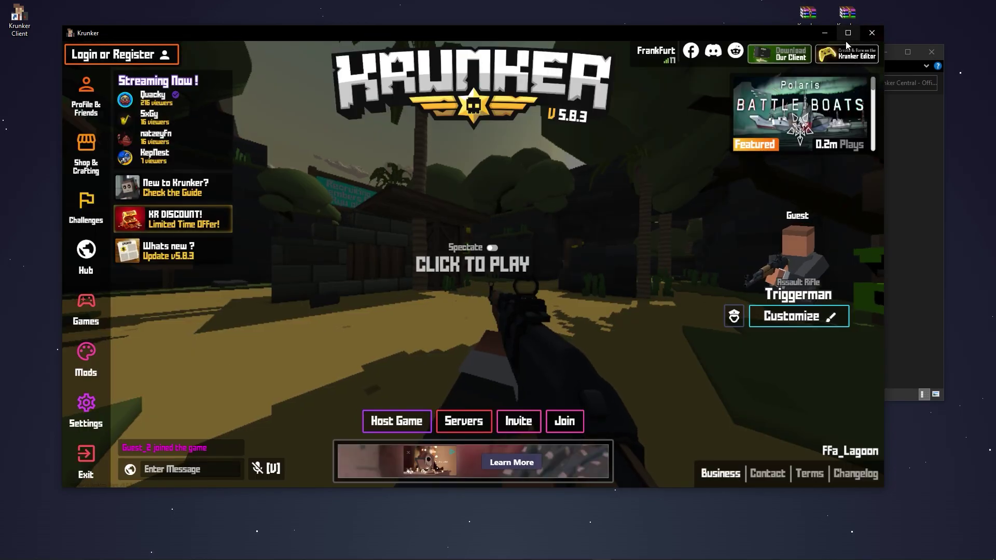
click(872, 35)
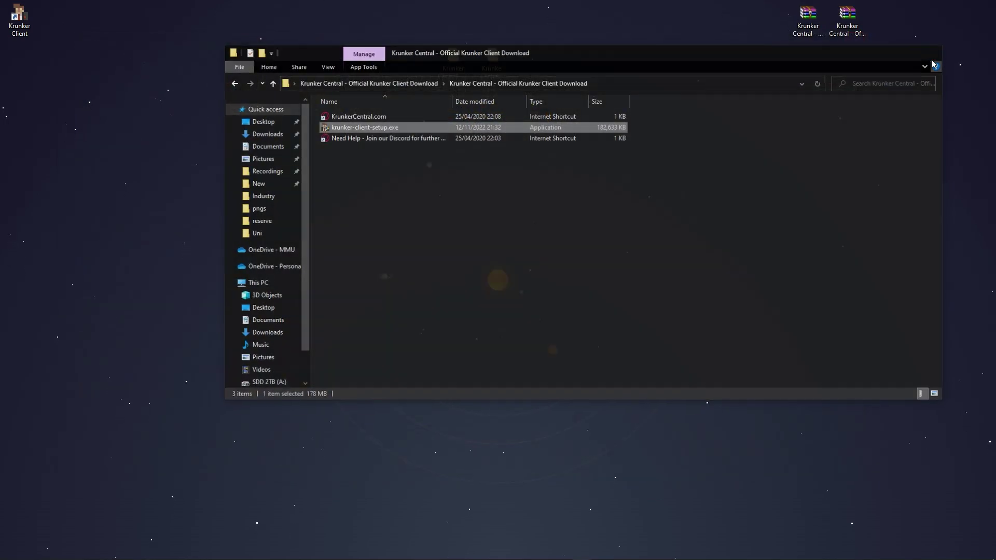
Go into Client Hack Patcher > Client Hack Patcher > dist and right-click Patcher.exe
click(932, 52)
click(453, 66)
double_click(453, 66)
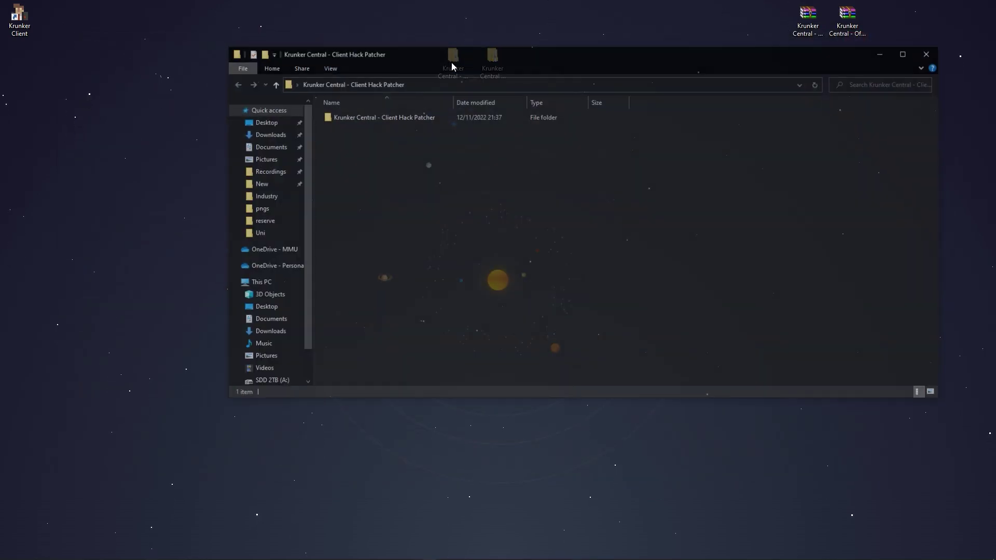
double_click(392, 117)
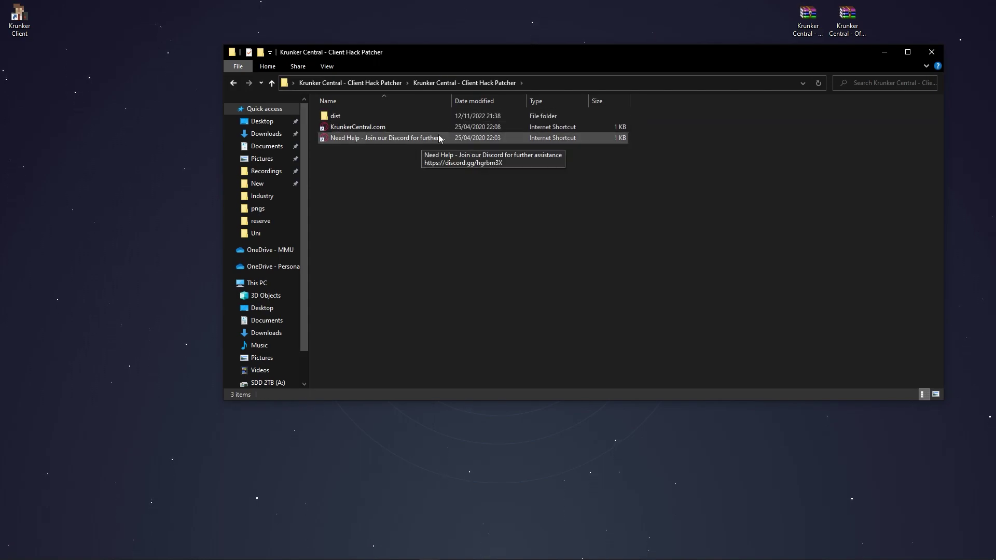
double_click(334, 116)
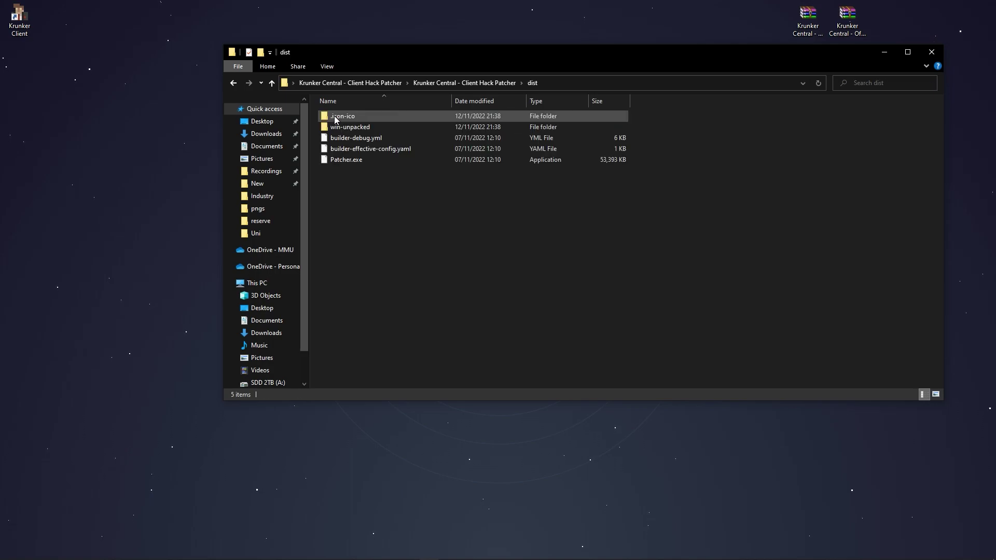
click(348, 160)
right_click(347, 159)
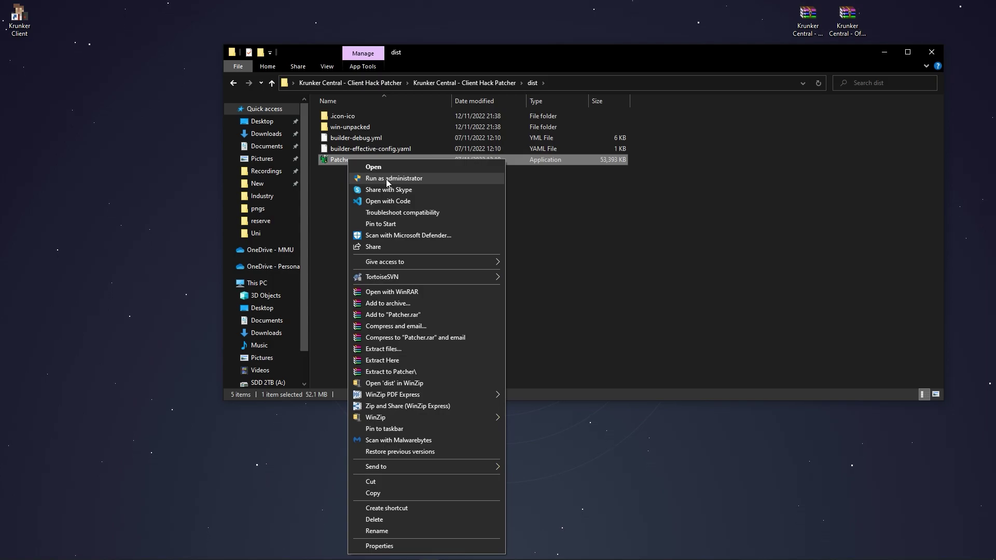
Run Patcher.exe as administrator, add the Official Krunker.io Client folder, and launch the patched client
click(386, 179)
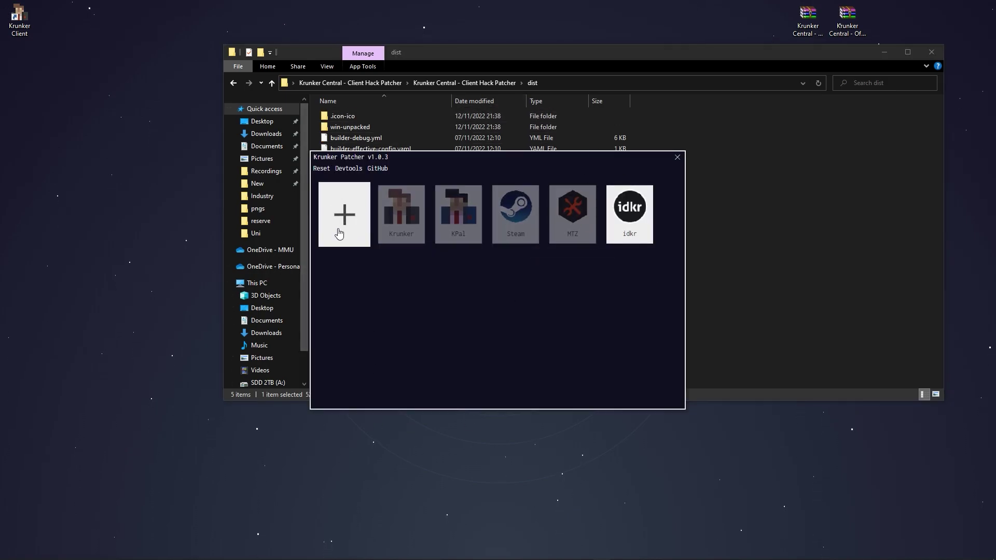
click(339, 214)
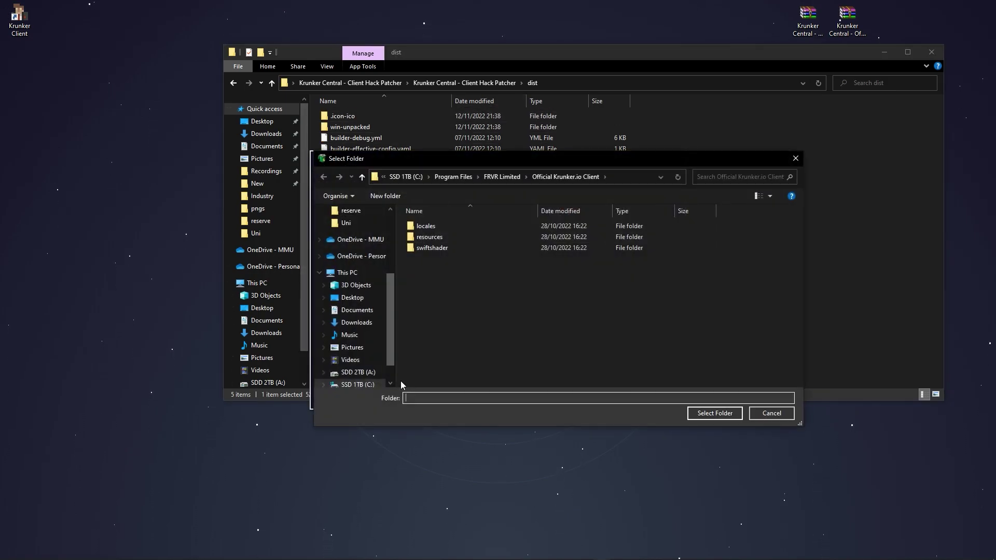
click(630, 177)
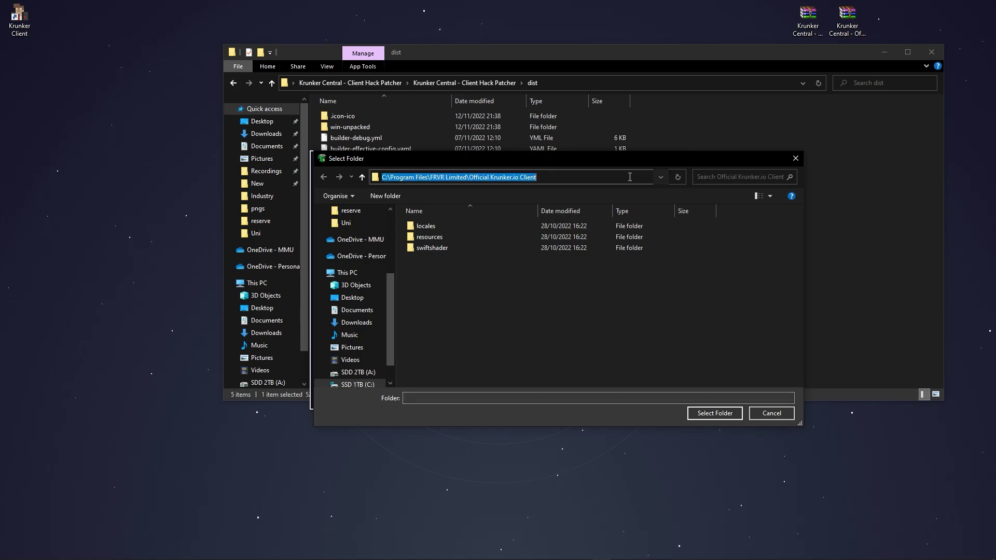
click(630, 177)
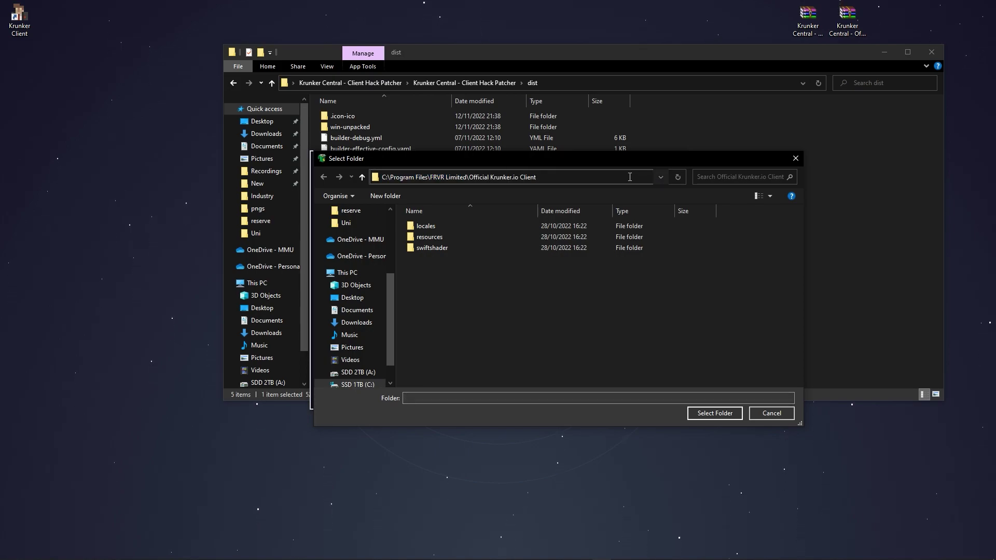
key(Return)
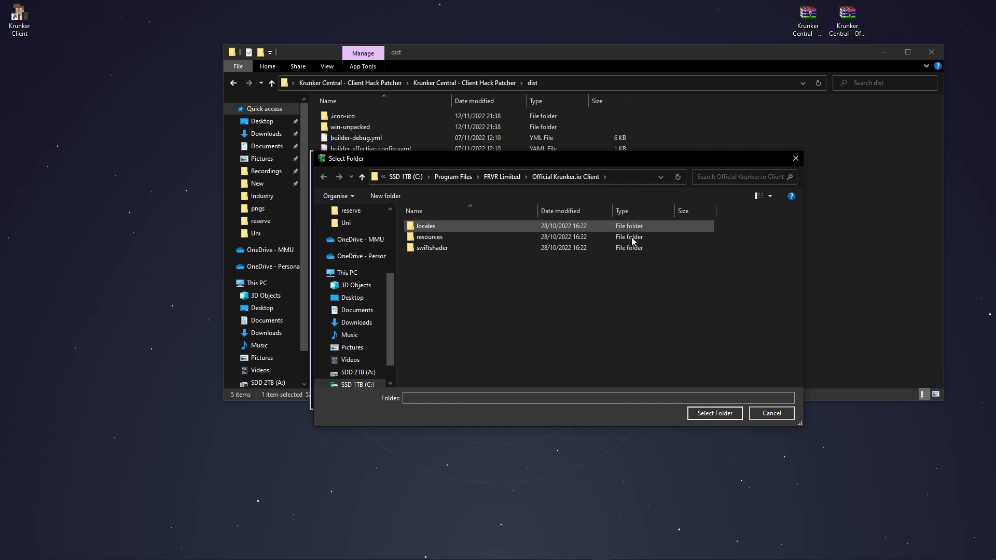
click(713, 413)
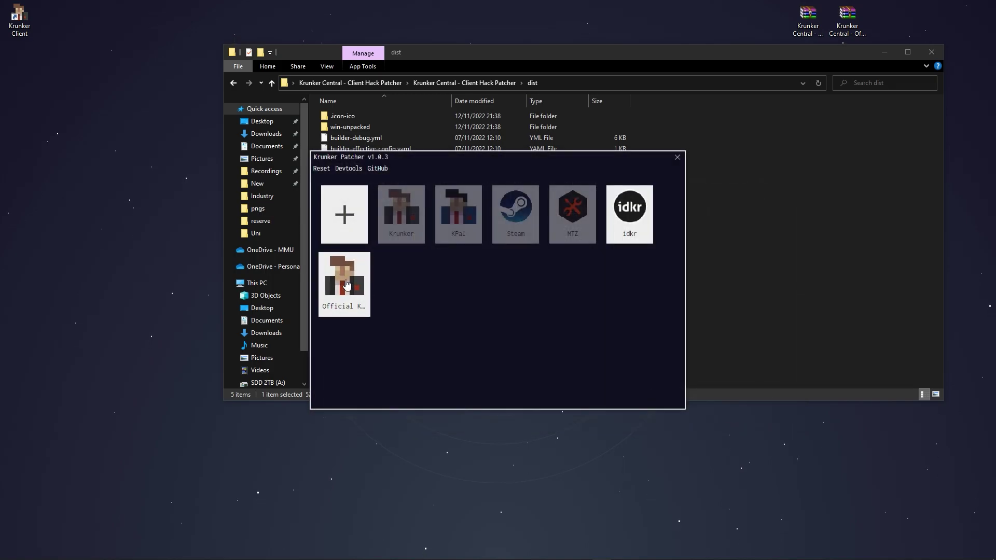
click(346, 288)
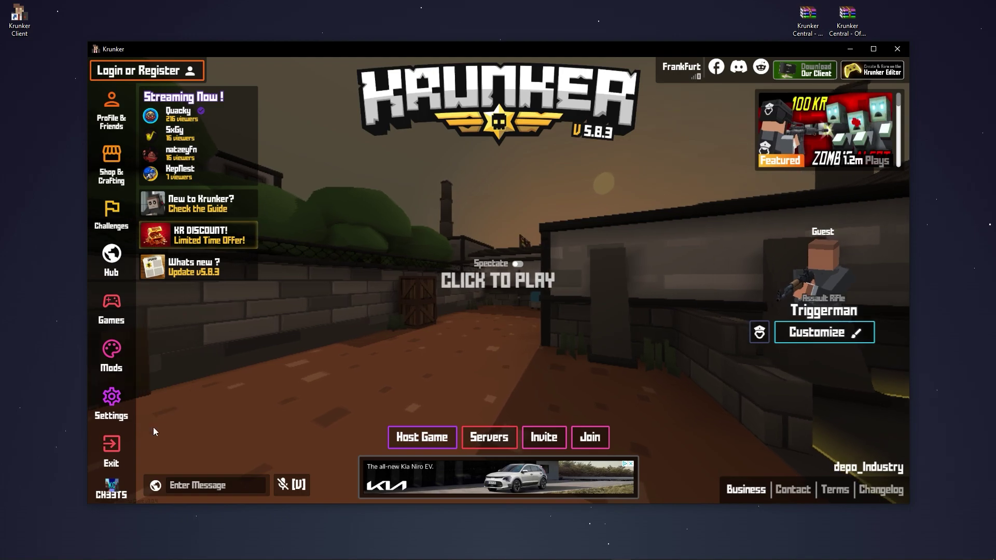
Browse the game settings, then look through the Krunker Central cheat menu's tabs
click(111, 402)
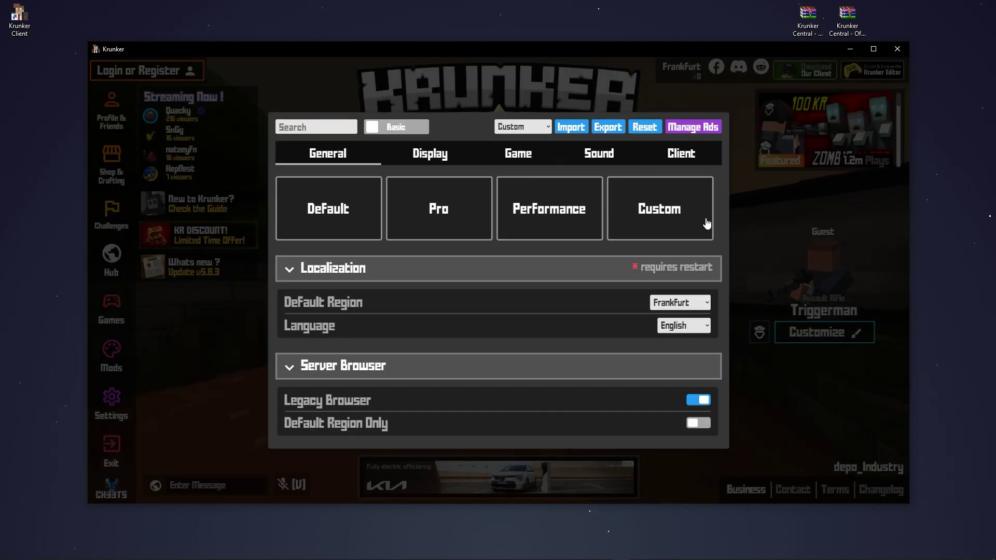
click(598, 157)
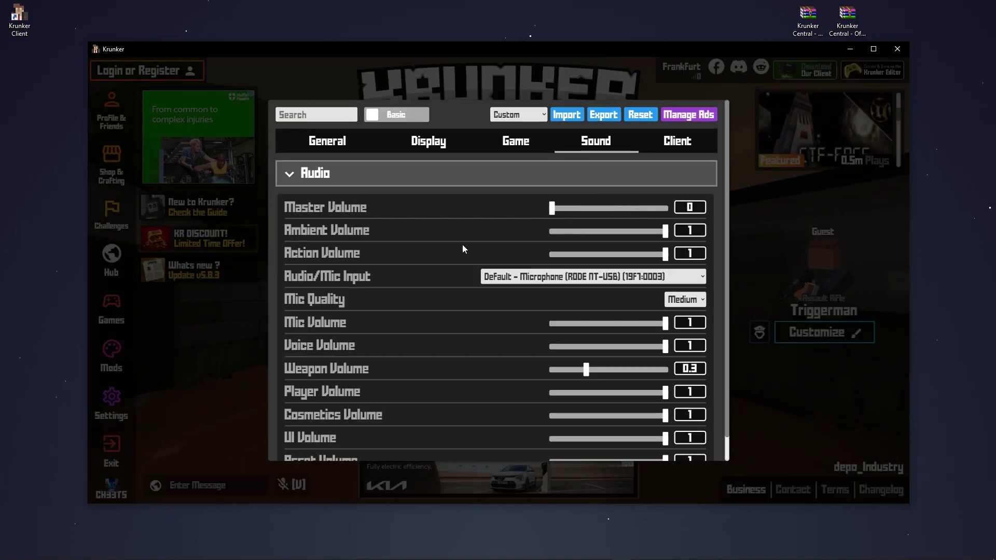
click(124, 415)
click(111, 491)
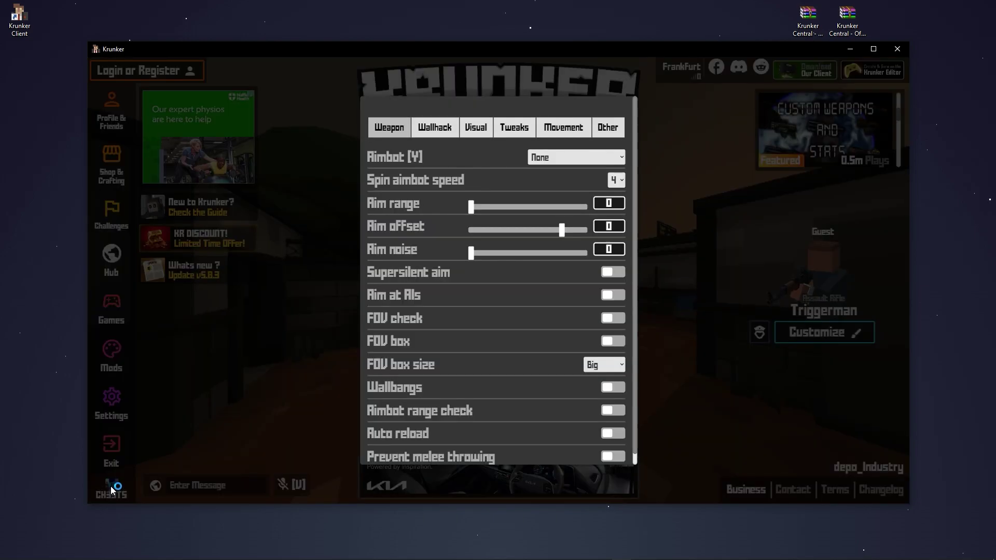
click(945, 53)
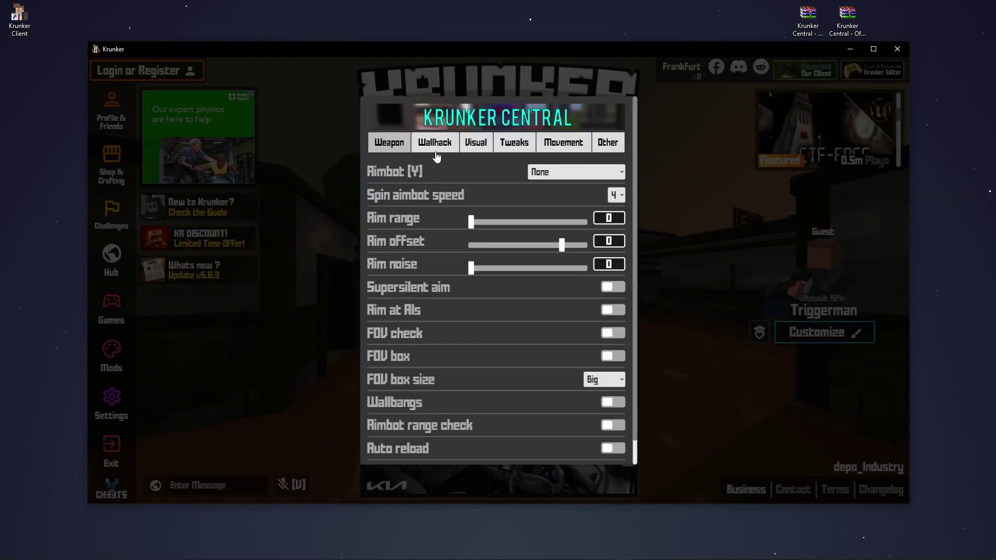
click(433, 142)
click(478, 176)
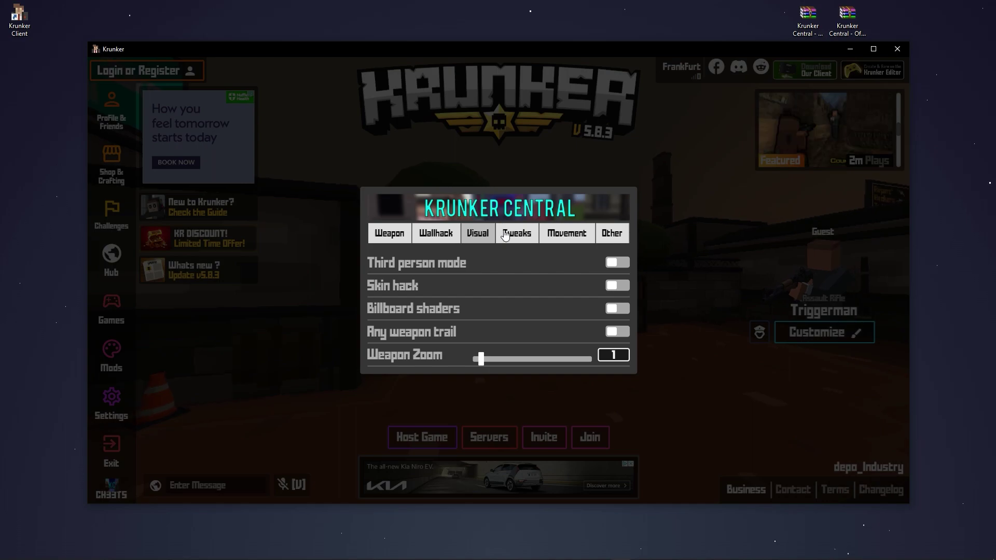
click(517, 230)
click(567, 242)
click(602, 248)
click(389, 142)
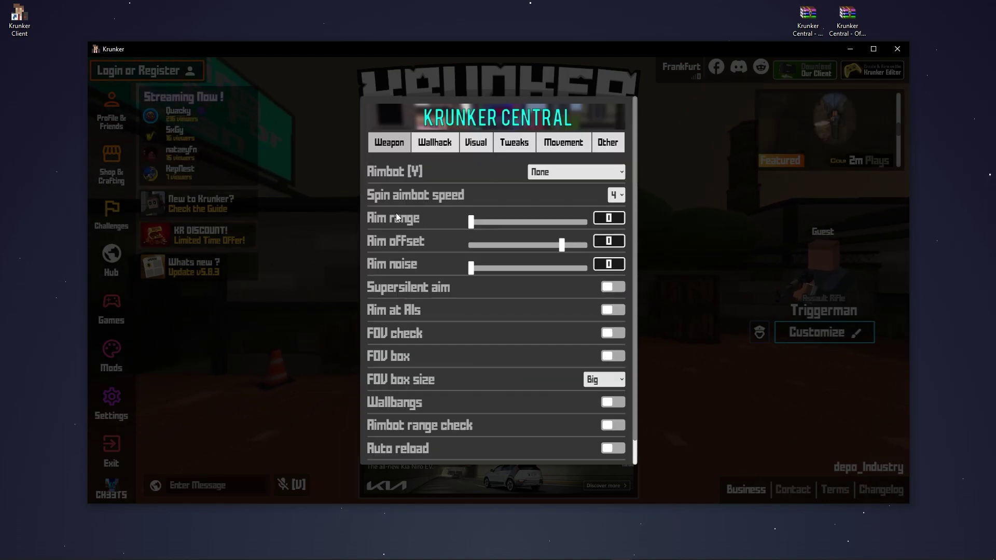
Set the aimbot mode to Smooth and ESP to Full ESP
click(575, 172)
click(559, 291)
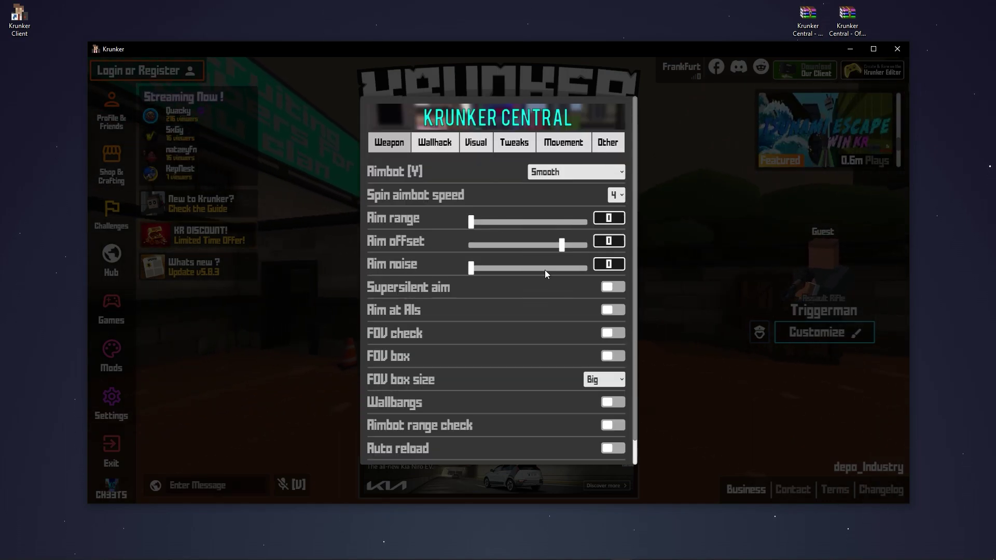
click(430, 151)
click(612, 202)
click(612, 267)
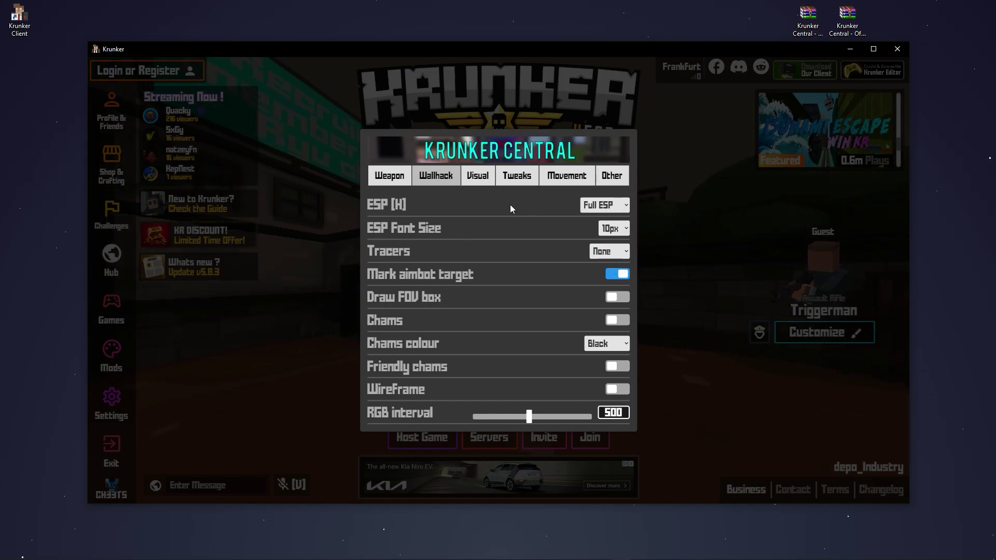
Toggle Skin hack on and back off, then set Tracers to draw from the Middle
click(476, 174)
click(613, 285)
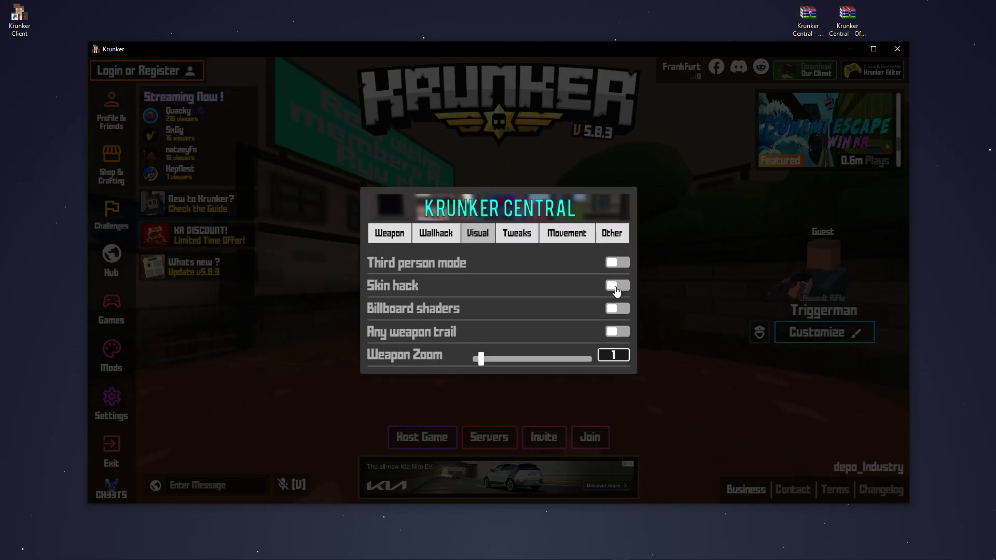
click(612, 285)
click(422, 235)
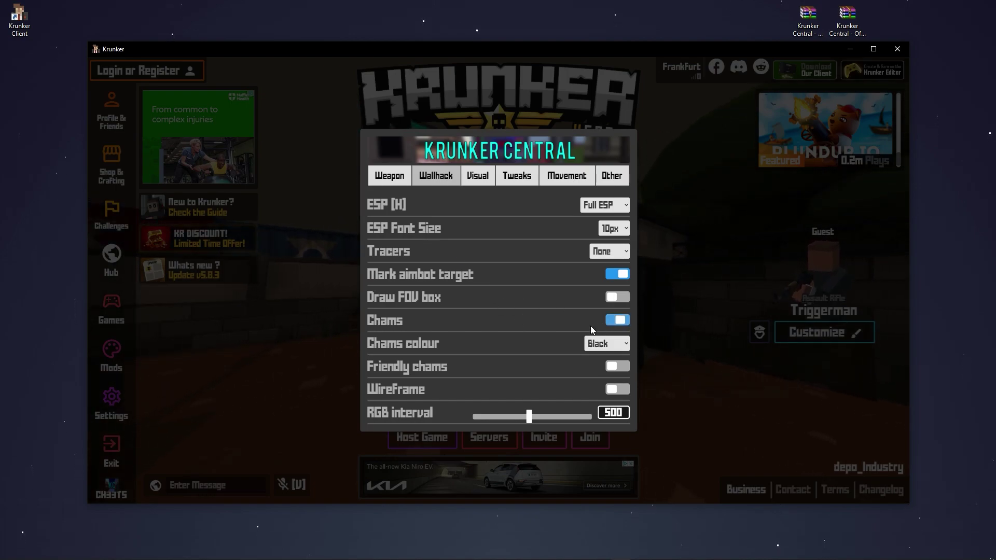
click(618, 253)
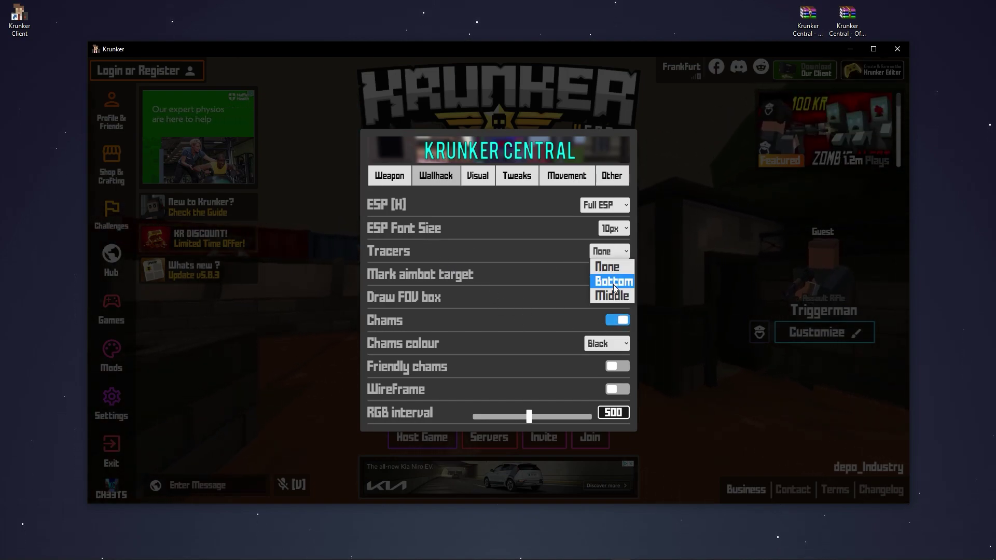
click(614, 296)
Start the match, advance through the map, fire on an ESP-marked enemy, and reload
click(677, 286)
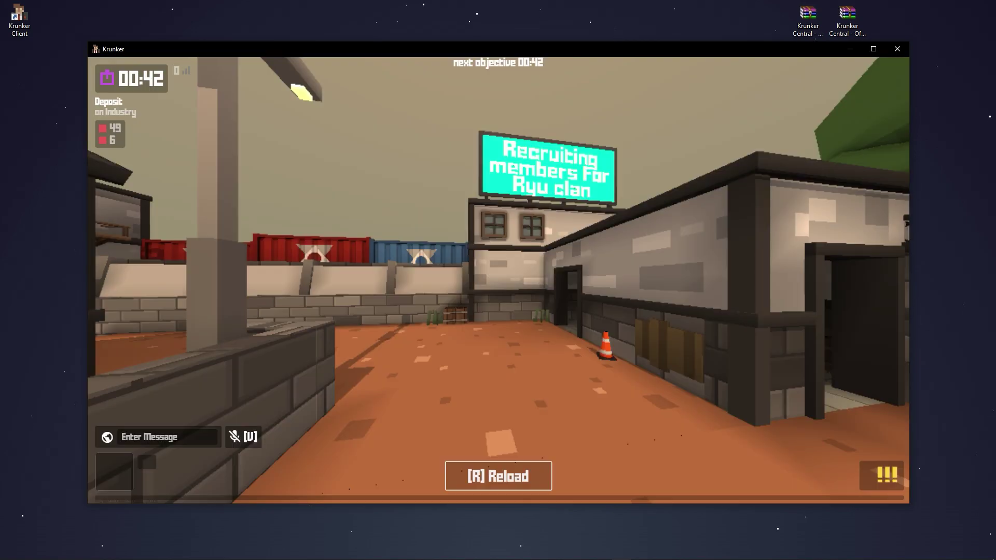
key(w)
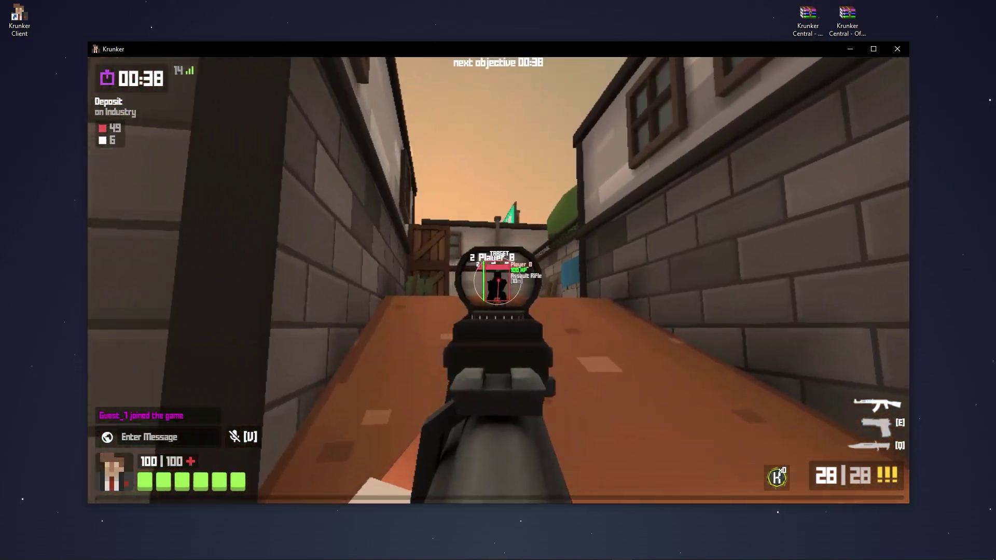
click(498, 280)
click(498, 280)
key(r)
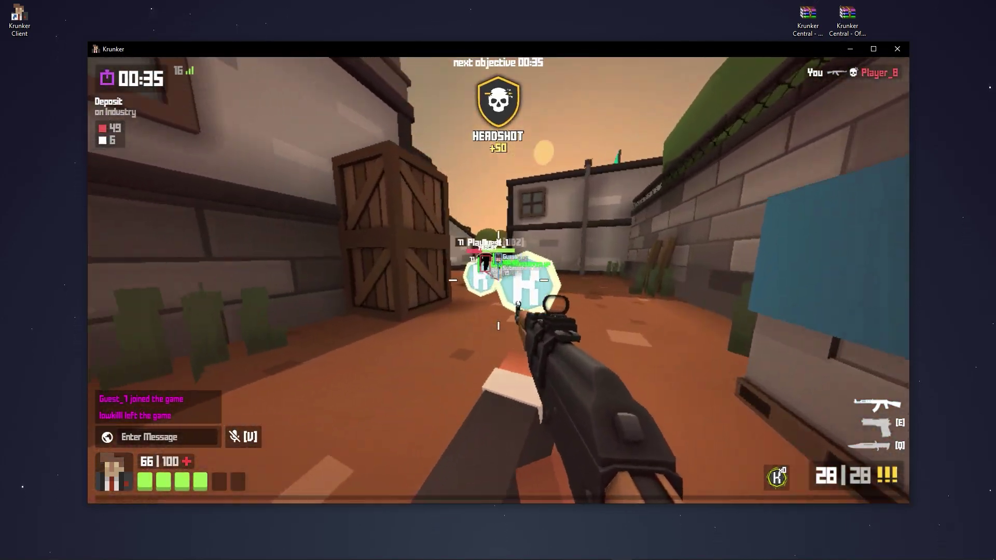
Aim down sights and fire on the marked enemies, landing headshot kills
right_click(498, 280)
click(498, 280)
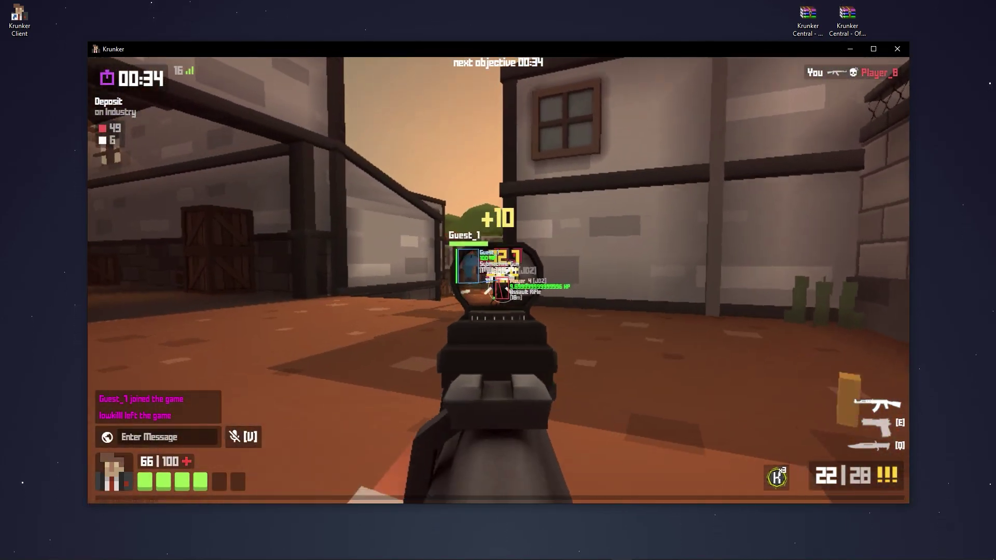
click(498, 280)
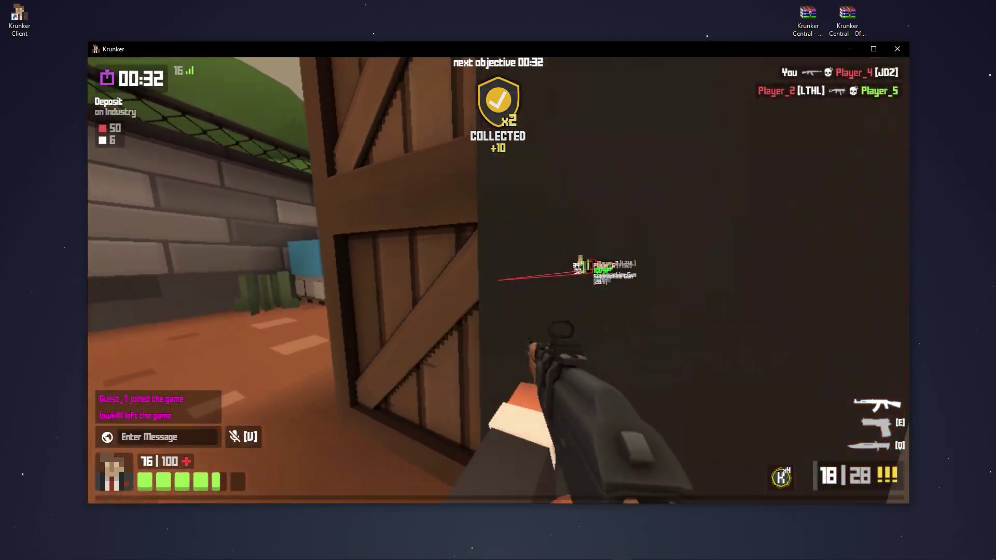
click(498, 281)
right_click(498, 280)
click(498, 280)
click(498, 280)
click(498, 281)
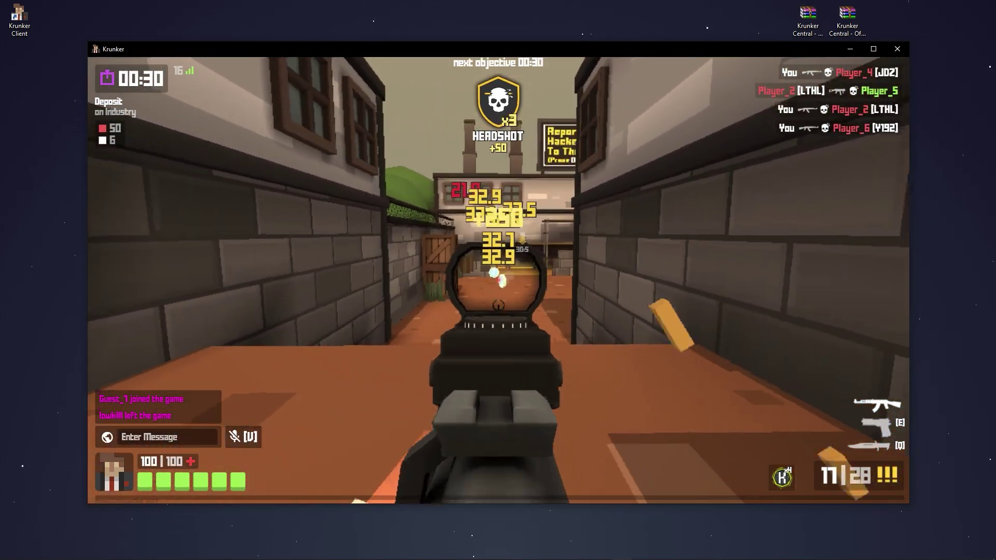
click(498, 280)
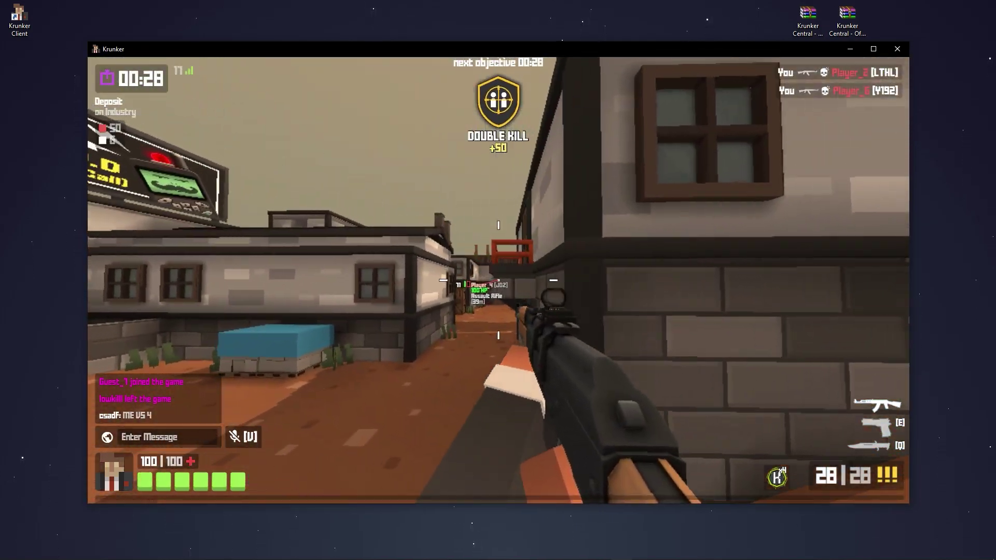